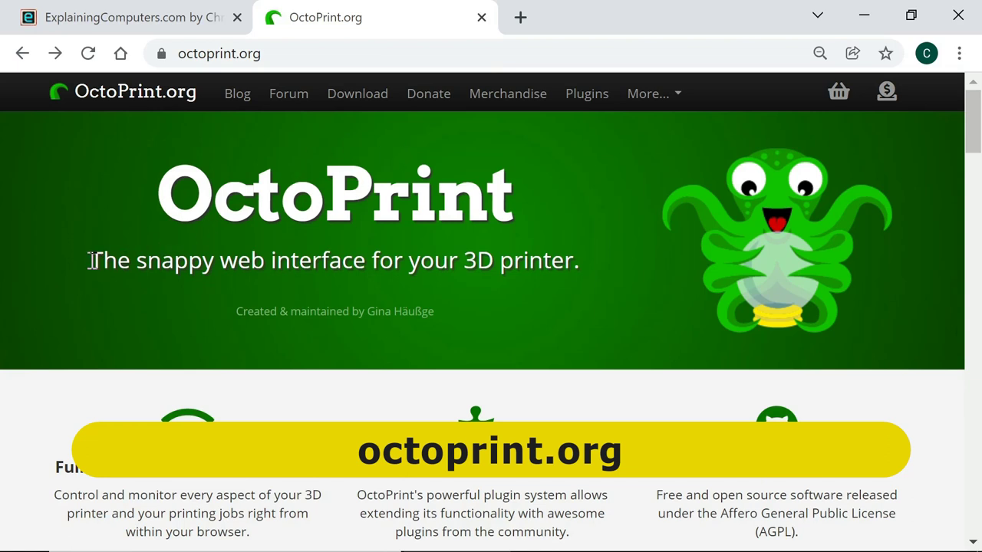
- Open the OctoPrint download and setup page from octoprint.org
{"action": "left_click_drag", "start_coordinate": [90, 260], "coordinate": [579, 264]}
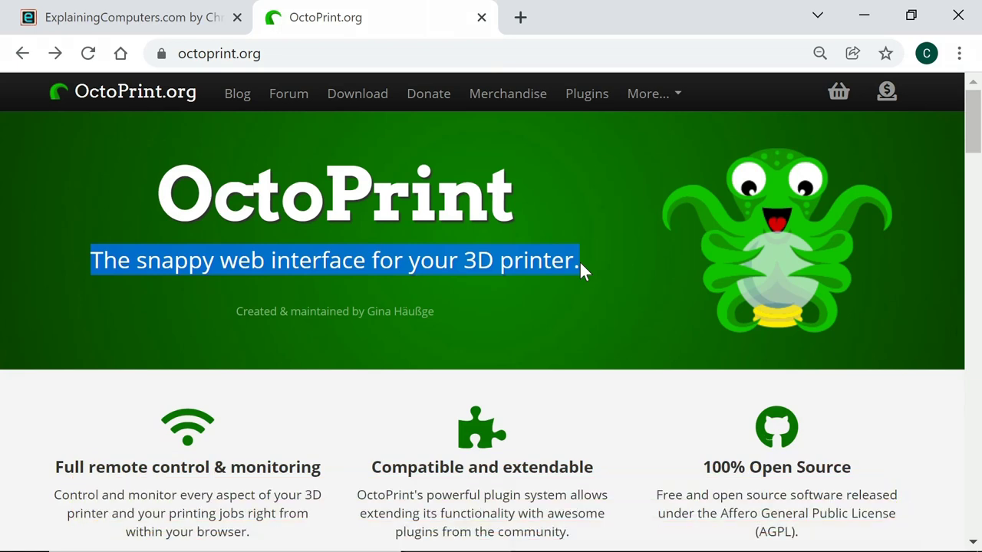
{"action": "left_click", "coordinate": [361, 105]}
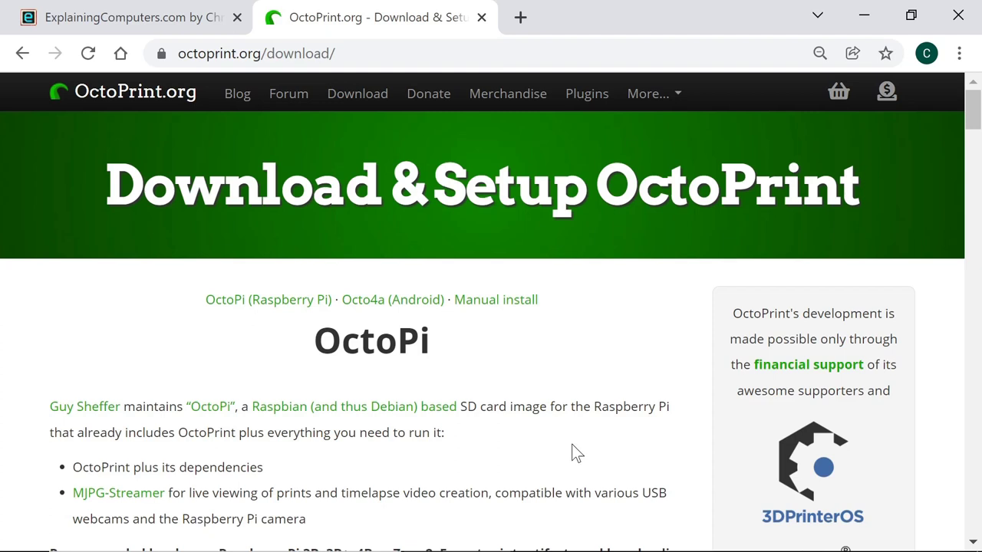
{"action": "scroll", "coordinate": [575, 451], "scroll_direction": "down", "scroll_amount": 3}
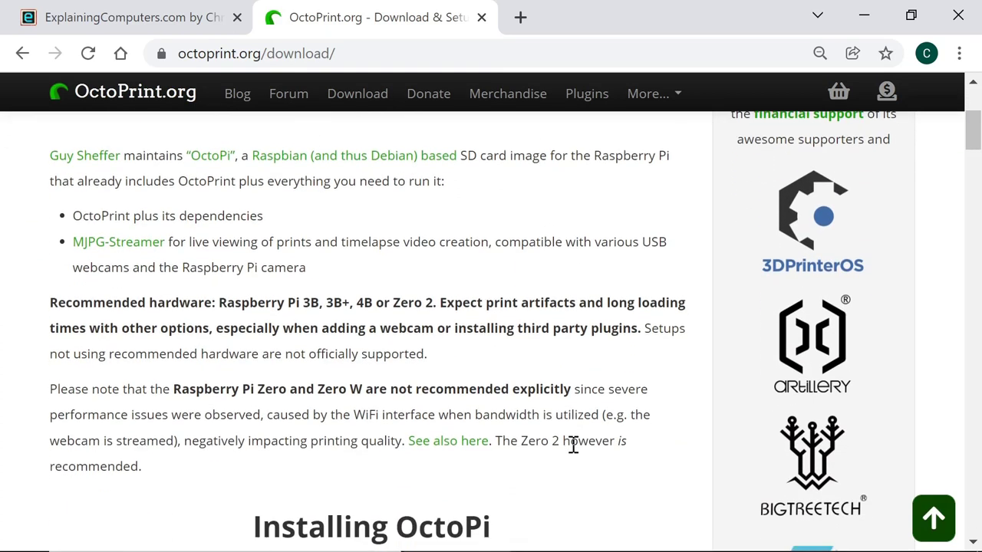
{"action": "scroll", "coordinate": [572, 444], "scroll_direction": "down", "scroll_amount": 5}
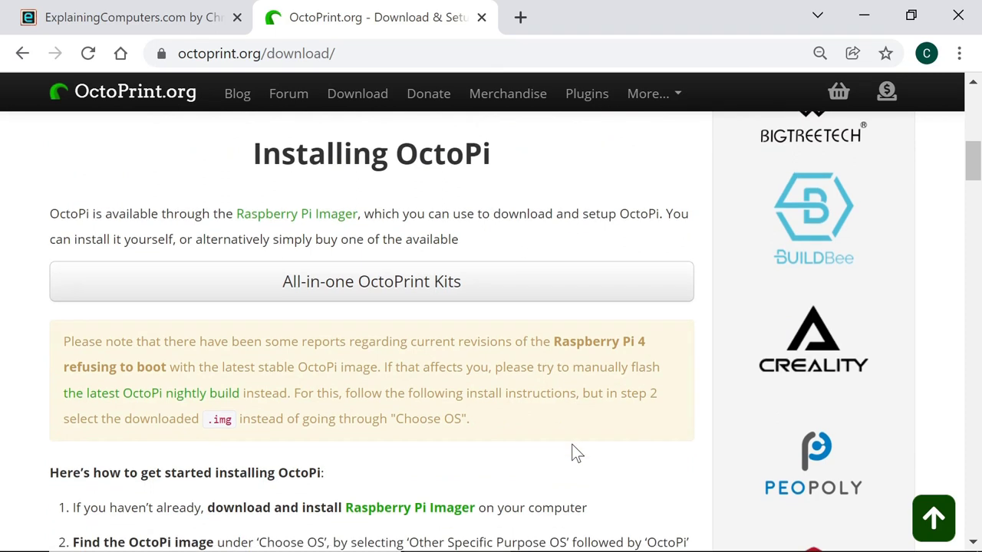
- Find the download buttons on the Raspberry Pi Imager page, then minimize Chrome to reveal Imager
{"action": "left_click", "coordinate": [314, 215]}
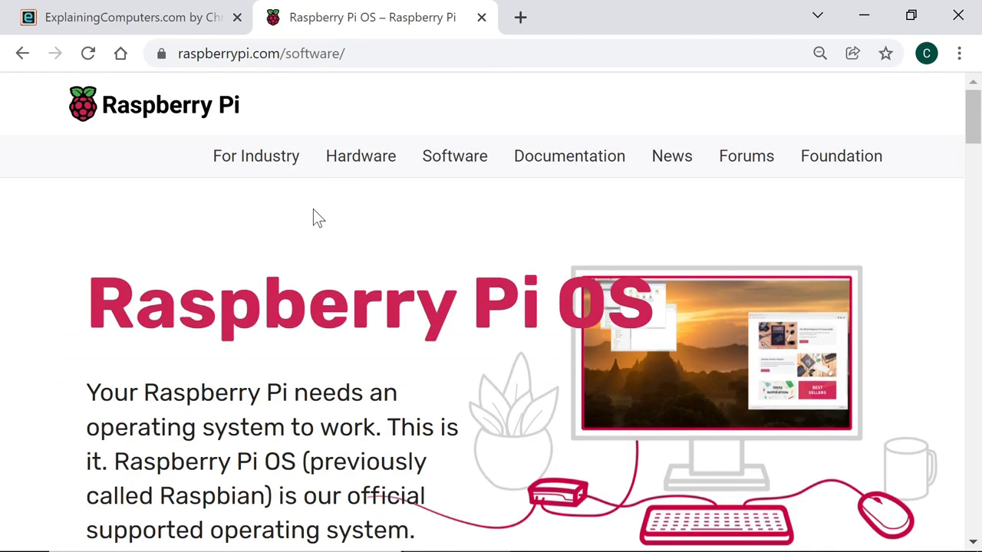
{"action": "scroll", "coordinate": [455, 360], "scroll_direction": "down", "scroll_amount": 4}
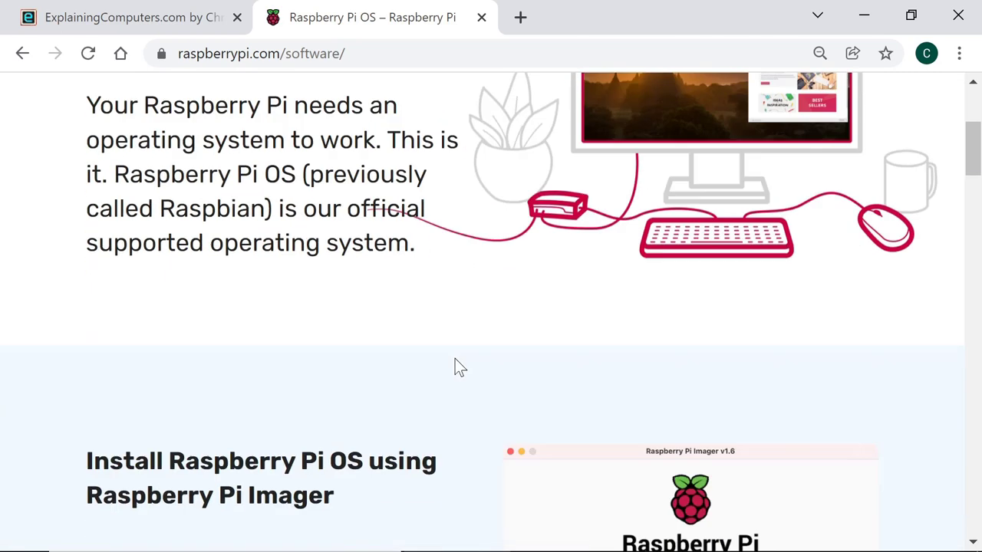
{"action": "scroll", "coordinate": [454, 359], "scroll_direction": "down", "scroll_amount": 9}
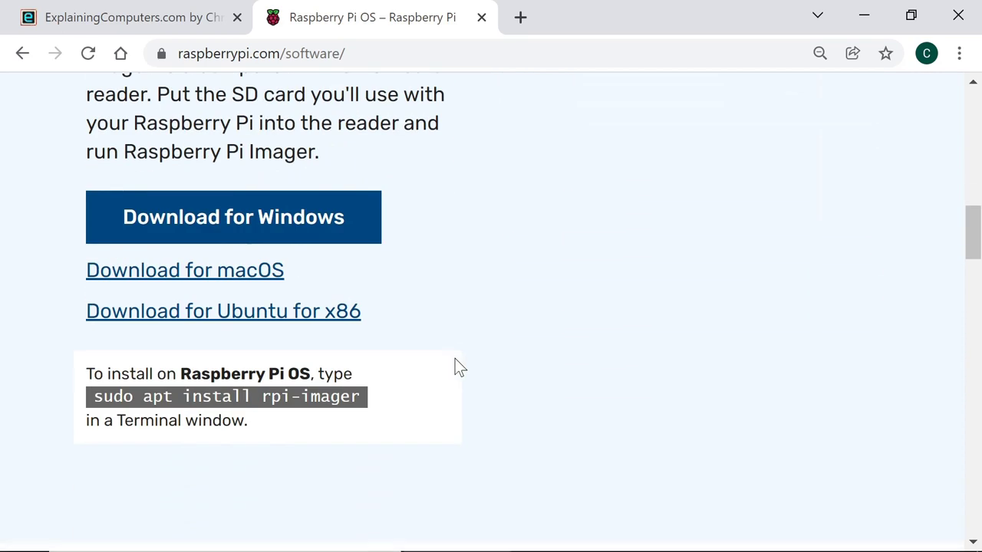
{"action": "scroll", "coordinate": [454, 358], "scroll_direction": "up", "scroll_amount": 1}
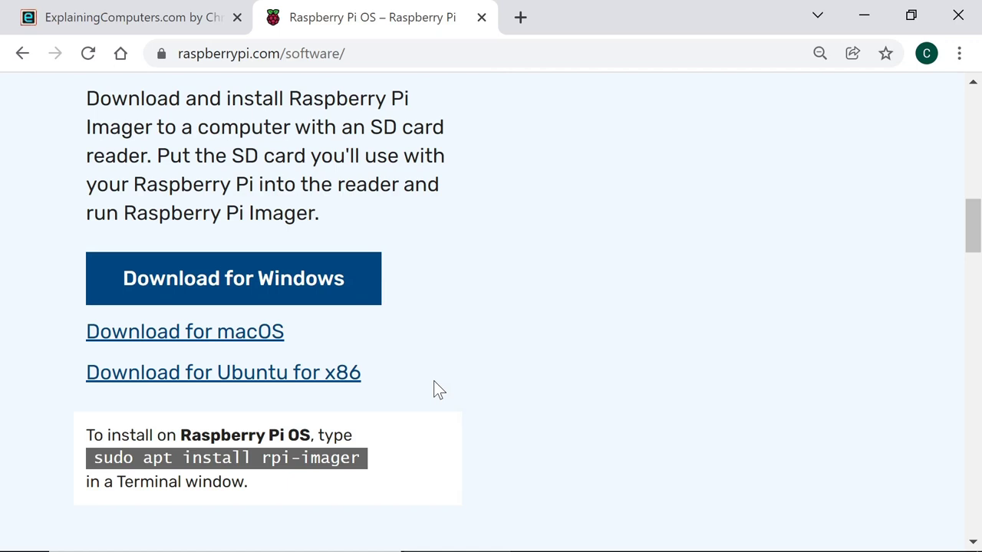
{"action": "left_click", "coordinate": [864, 16]}
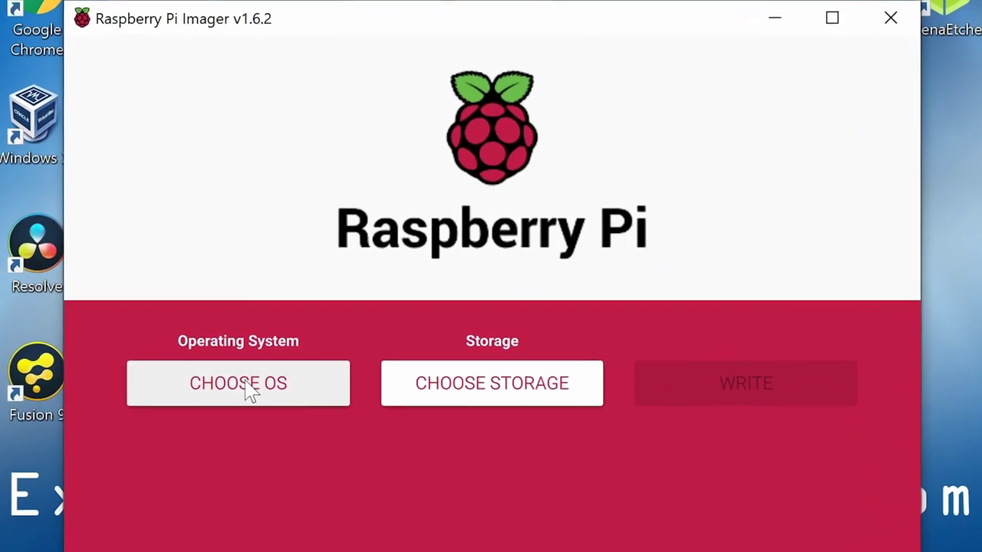
- Select OctoPi (stable) under Other specific purpose OS and the 31.9 GB Lexar microSD as storage
{"action": "left_click", "coordinate": [242, 392]}
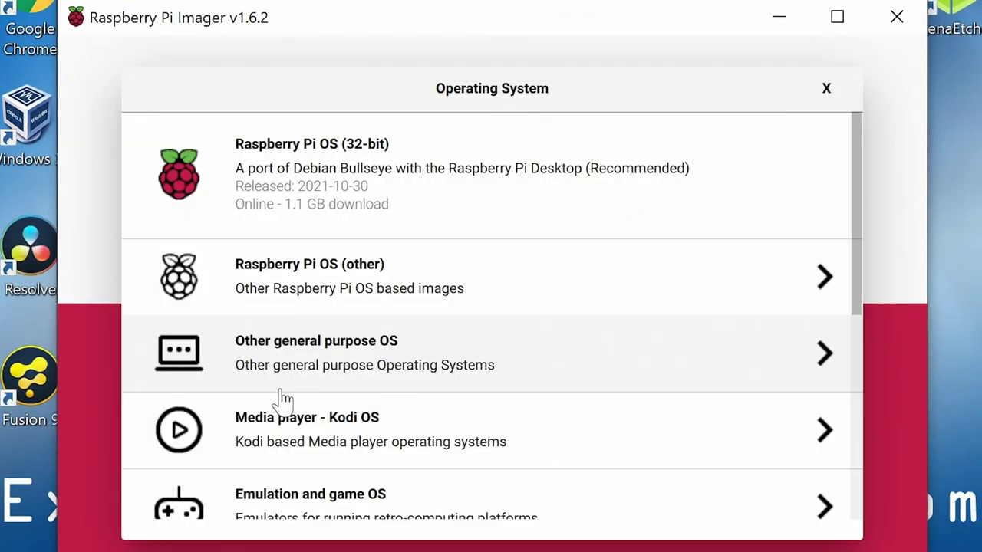
{"action": "scroll", "coordinate": [282, 397], "scroll_direction": "down", "scroll_amount": 5}
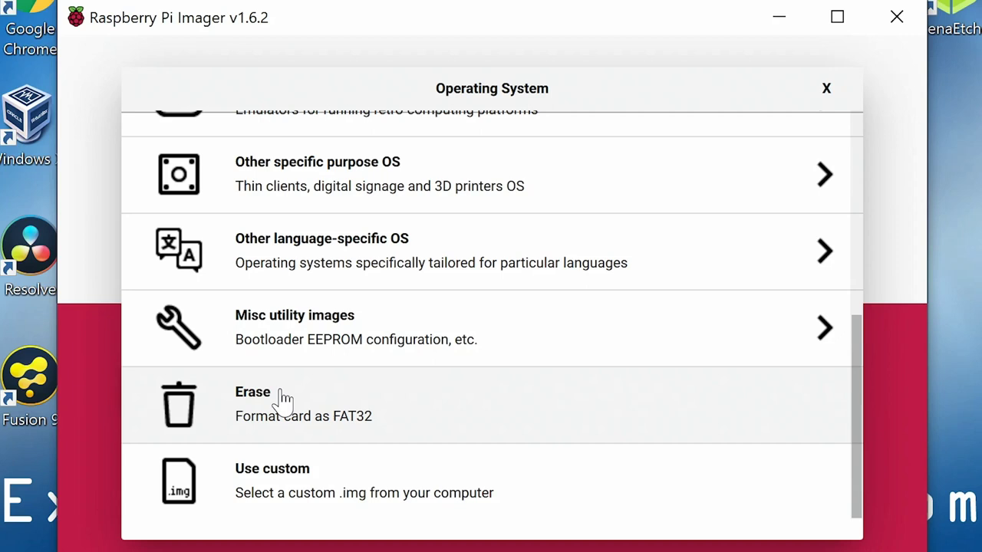
{"action": "left_click", "coordinate": [334, 191]}
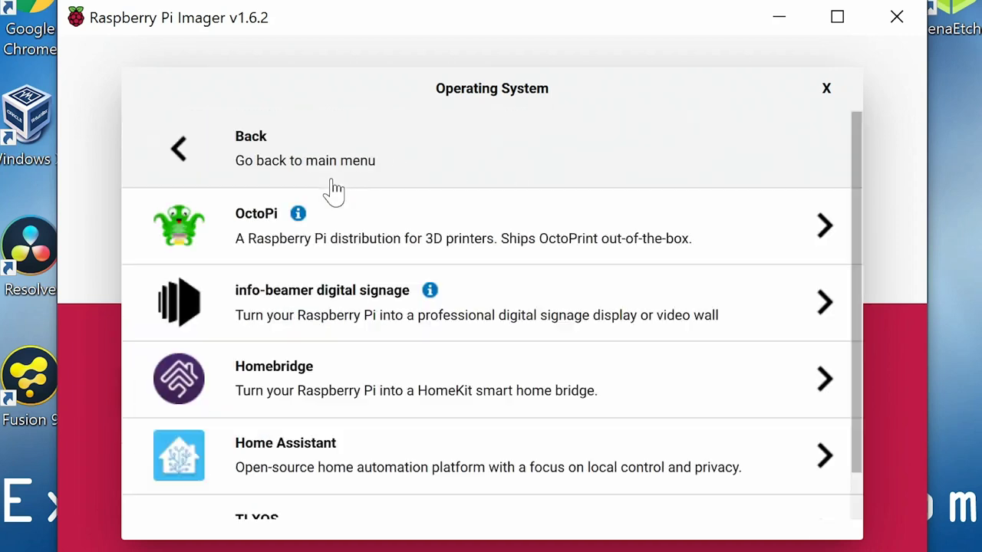
{"action": "left_click", "coordinate": [358, 230]}
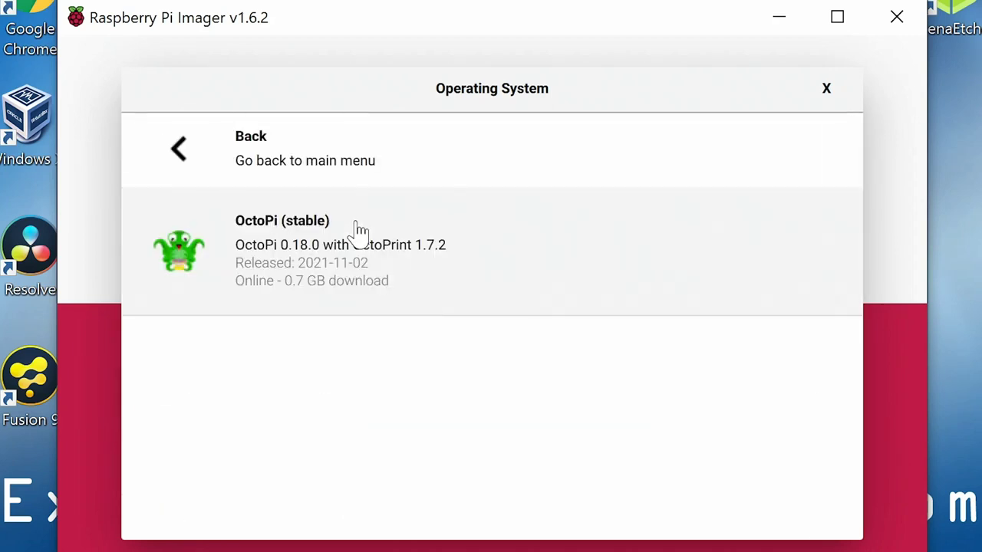
{"action": "left_click", "coordinate": [306, 261]}
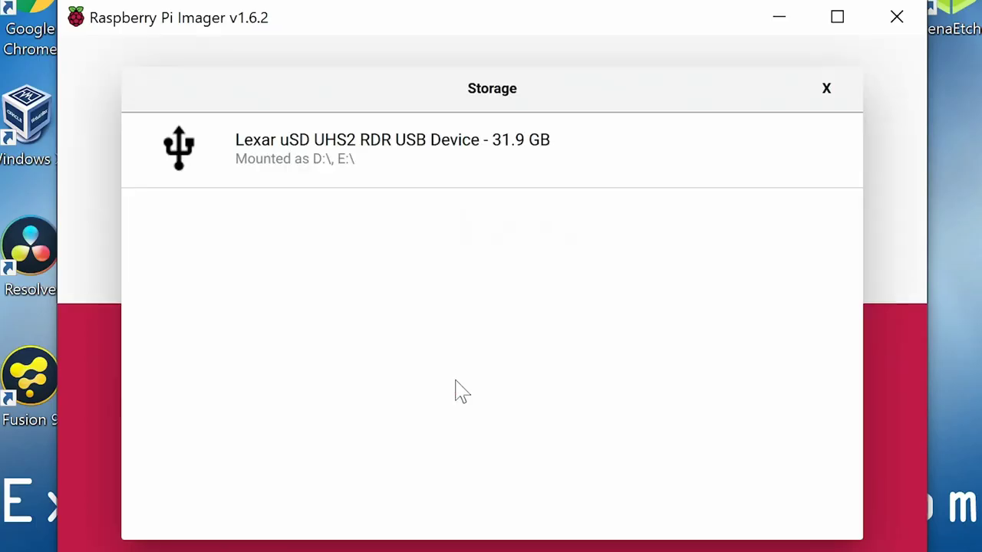
{"action": "left_click", "coordinate": [342, 133]}
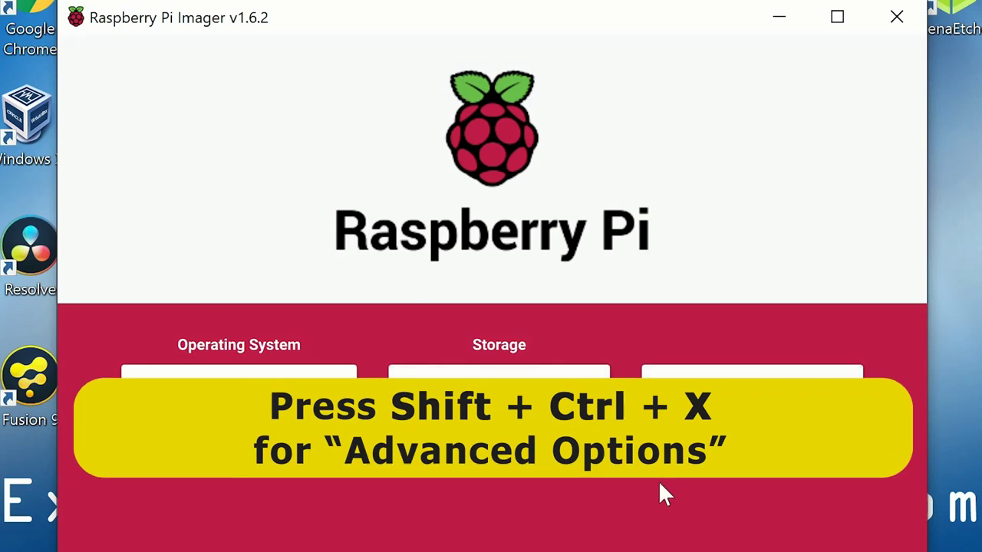
- In the advanced options, enable SSH and set a password for the pi user
{"action": "key", "text": "ctrl+shift+x"}
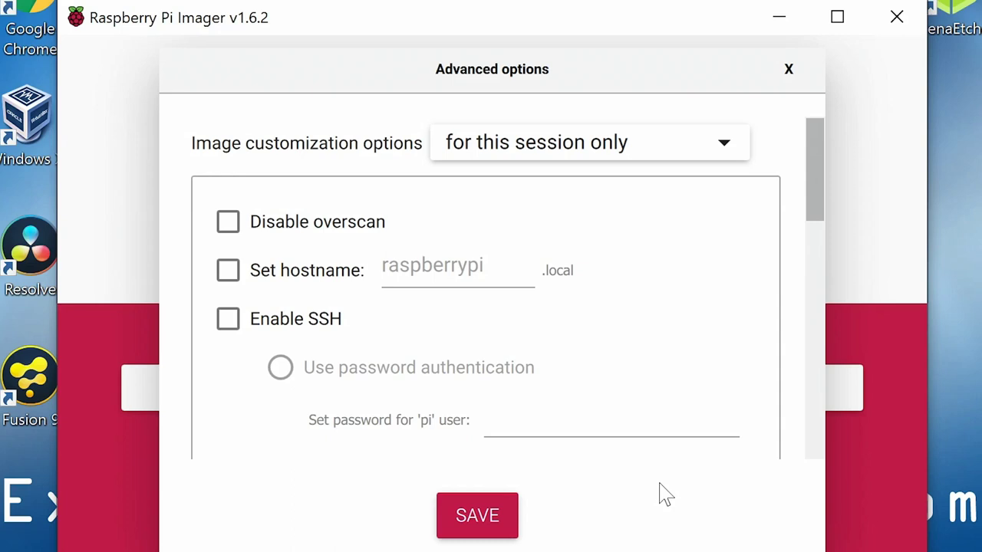
{"action": "left_click", "coordinate": [227, 320]}
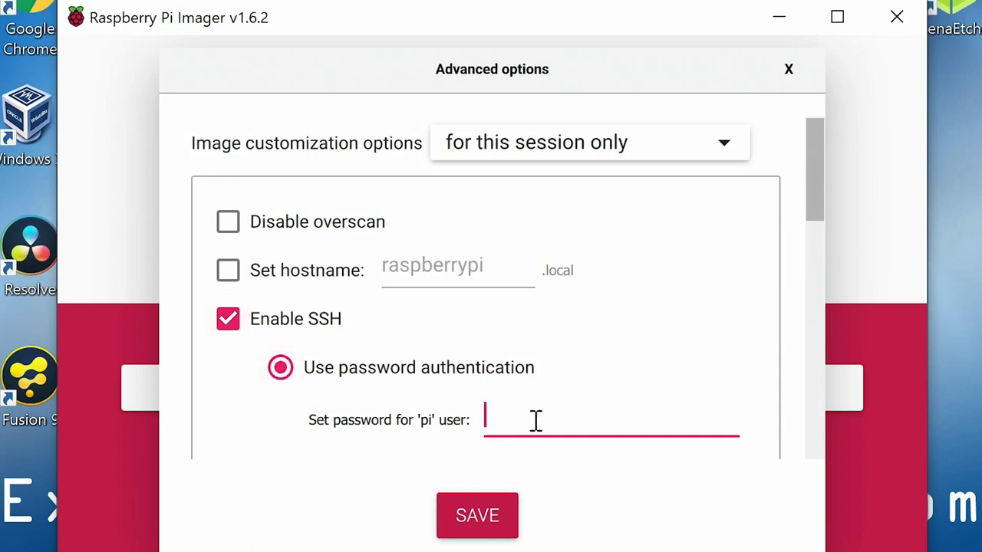
{"action": "type", "text": "password"}
{"action": "left_click_drag", "start_coordinate": [810, 184], "coordinate": [779, 280]}
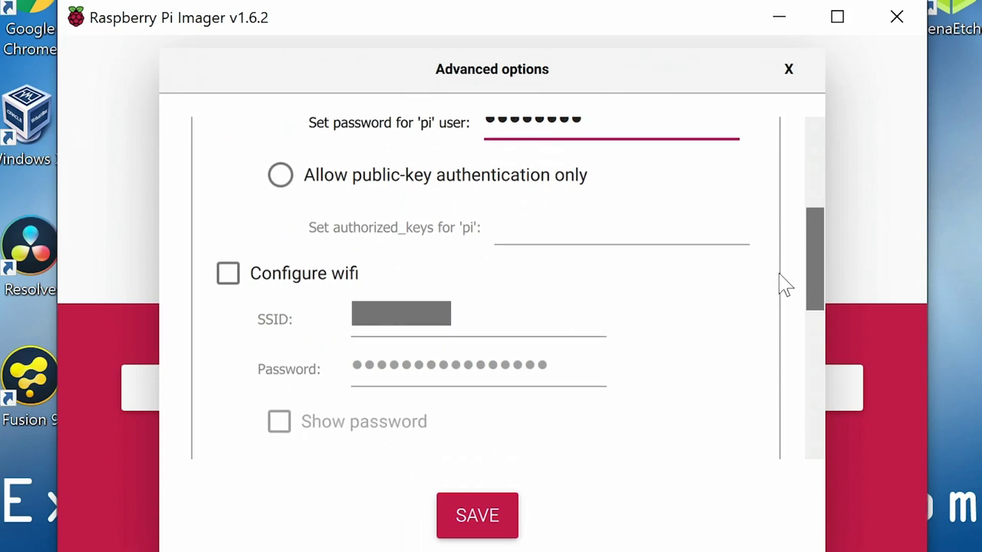
- Turn on wifi configuration and Europe/London locale settings, save the options, and start writing
{"action": "left_click", "coordinate": [228, 262]}
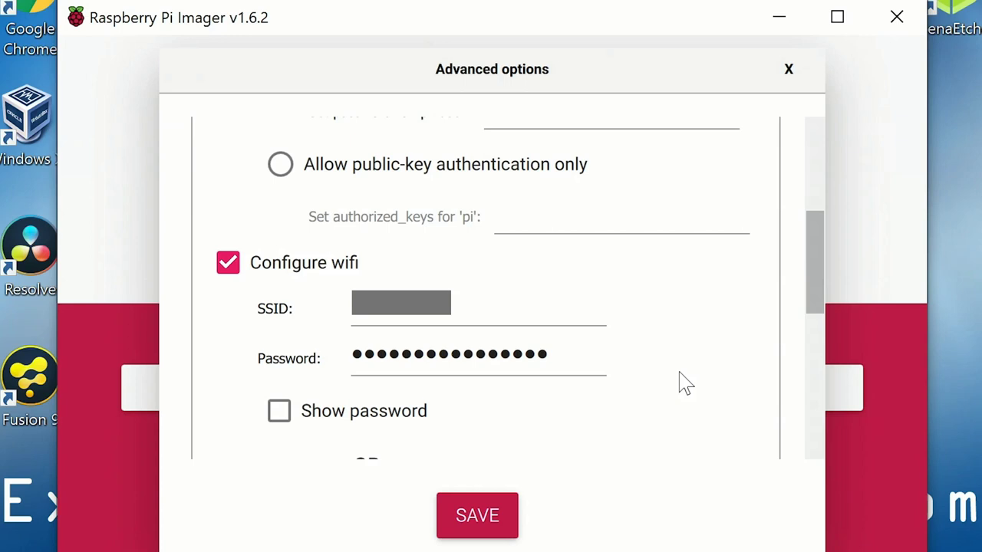
{"action": "scroll", "coordinate": [730, 363], "scroll_direction": "down", "scroll_amount": 5}
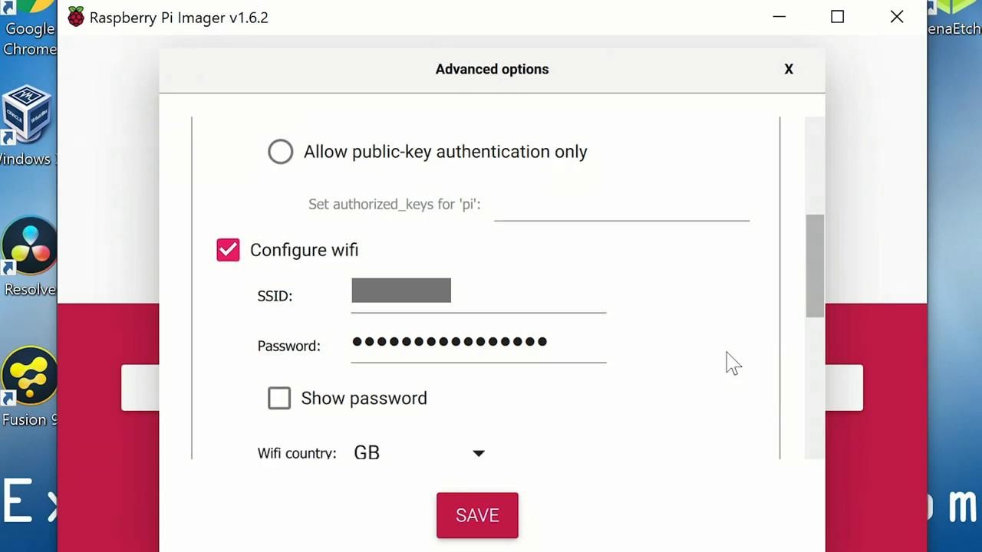
{"action": "scroll", "coordinate": [732, 362], "scroll_direction": "up", "scroll_amount": 8}
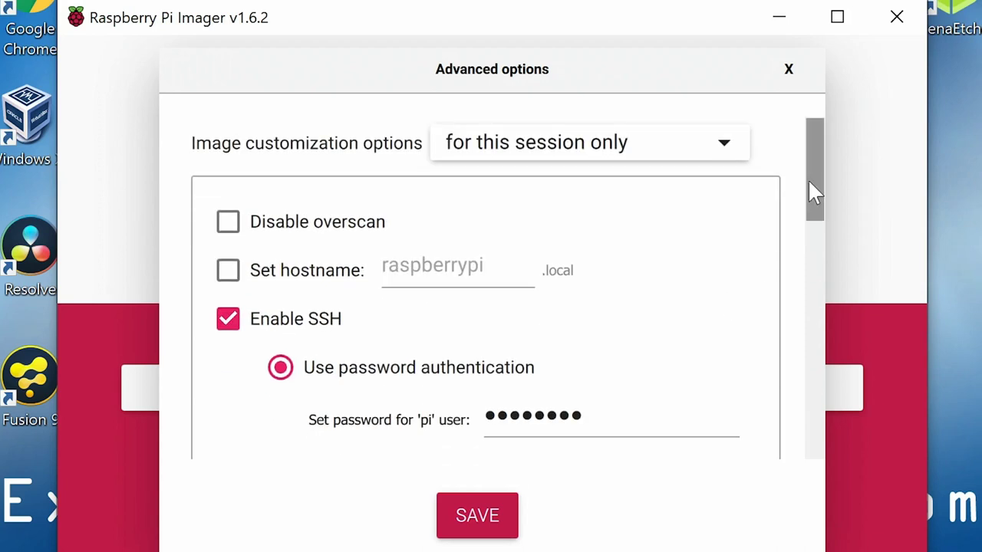
{"action": "left_click_drag", "start_coordinate": [810, 193], "coordinate": [748, 387]}
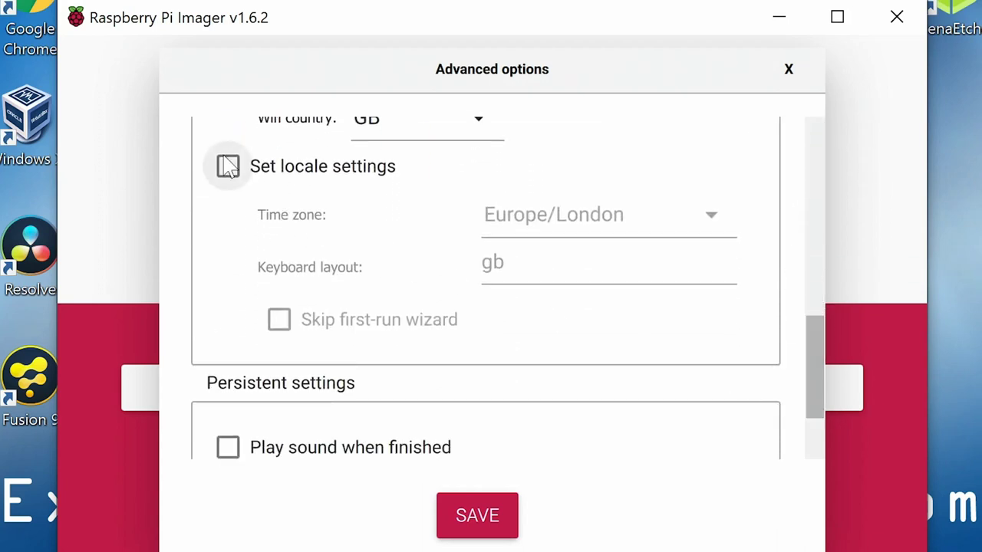
{"action": "left_click", "coordinate": [228, 168]}
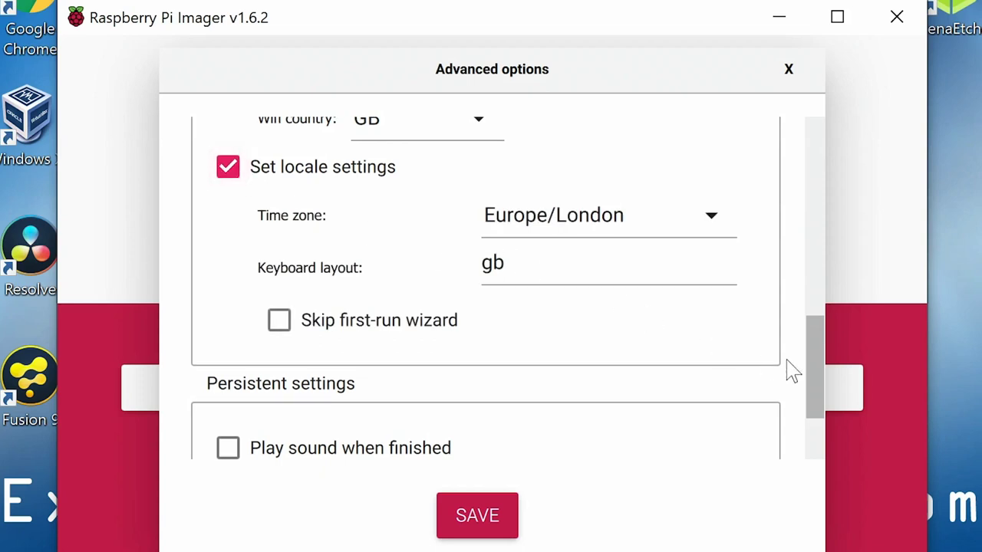
{"action": "left_click_drag", "start_coordinate": [815, 371], "coordinate": [815, 406]}
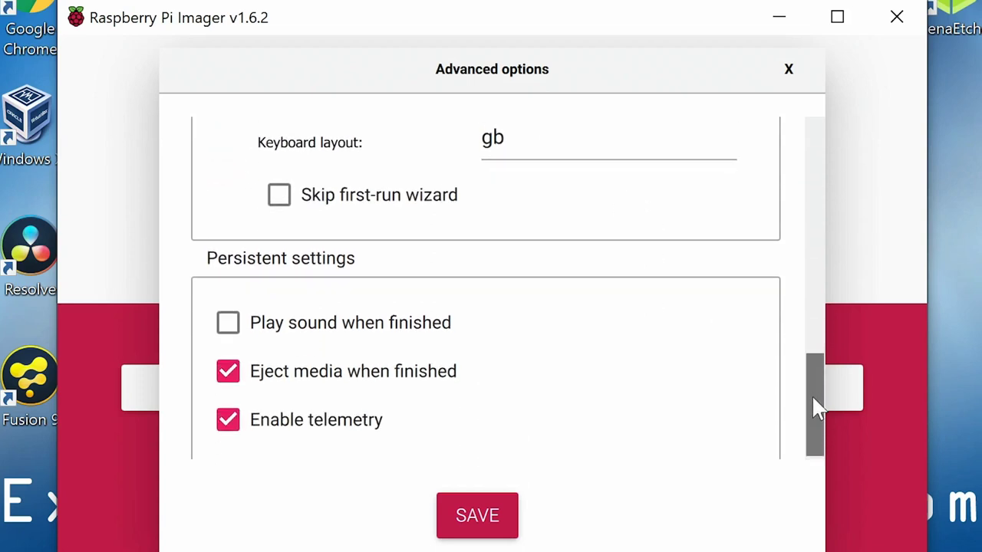
{"action": "left_click", "coordinate": [457, 525]}
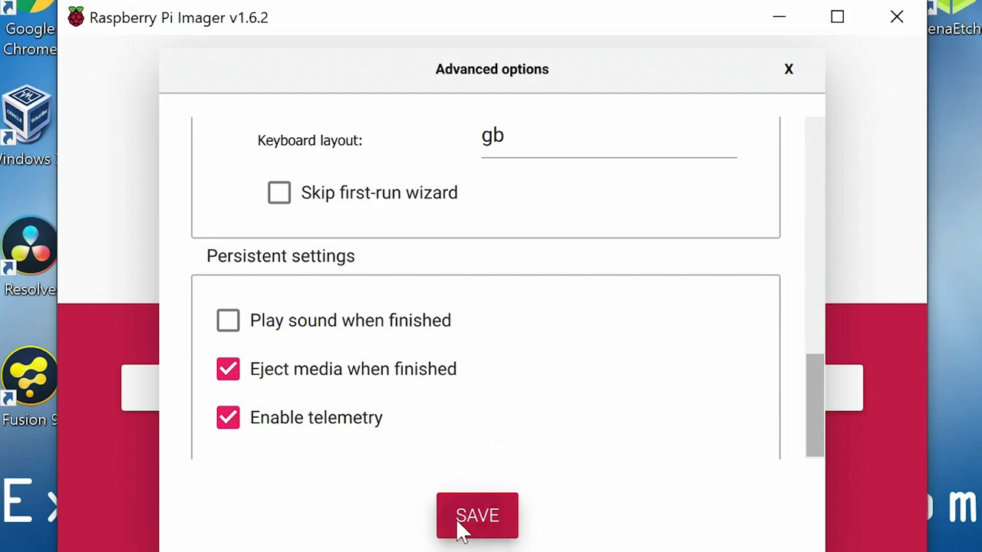
{"action": "left_click", "coordinate": [731, 393]}
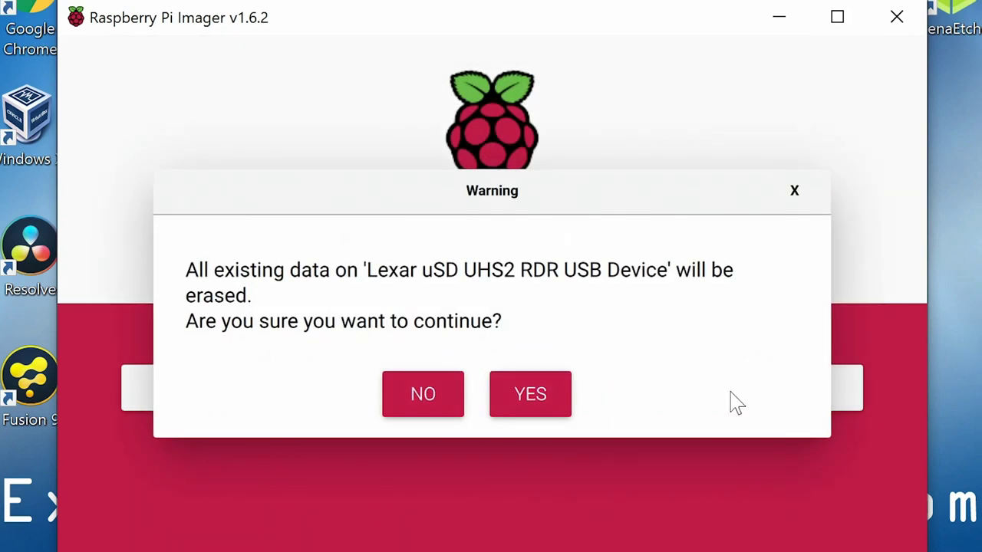
- Confirm erasing the Lexar card so the OctoPi image gets written to it
{"action": "left_click", "coordinate": [540, 401]}
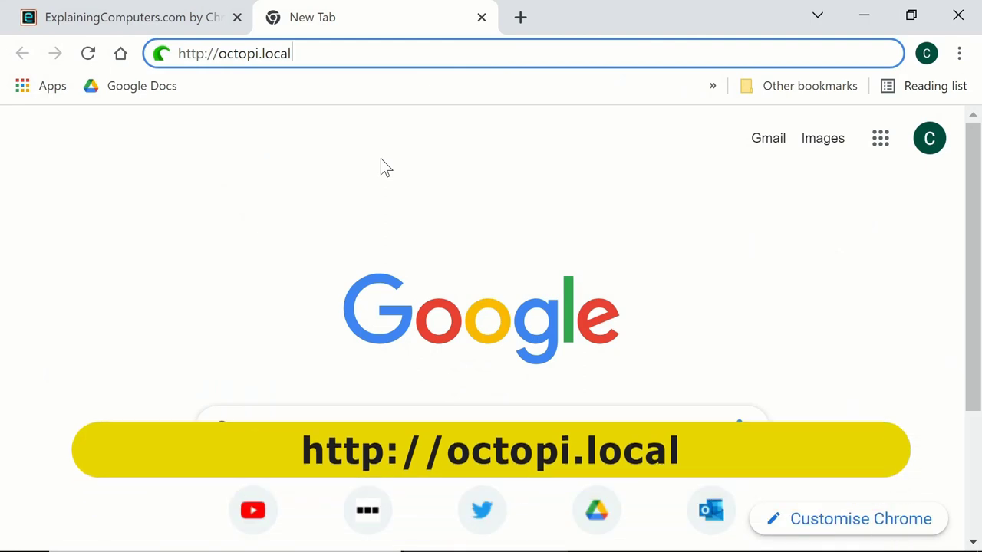
- Load octopi.local and move past the wizard's welcome and backup-restore pages
{"action": "key", "text": "Return"}
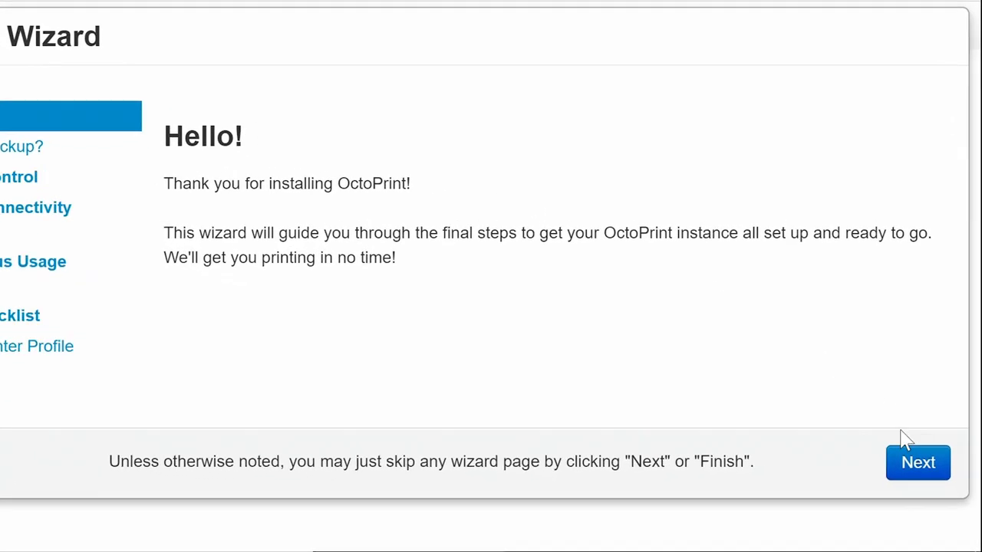
{"action": "left_click", "coordinate": [916, 468]}
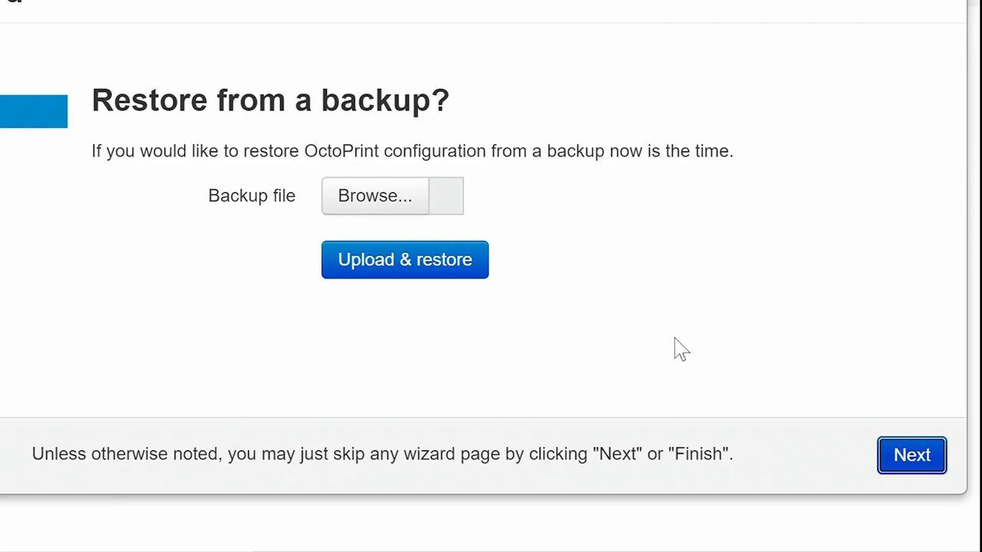
{"action": "left_click", "coordinate": [901, 452]}
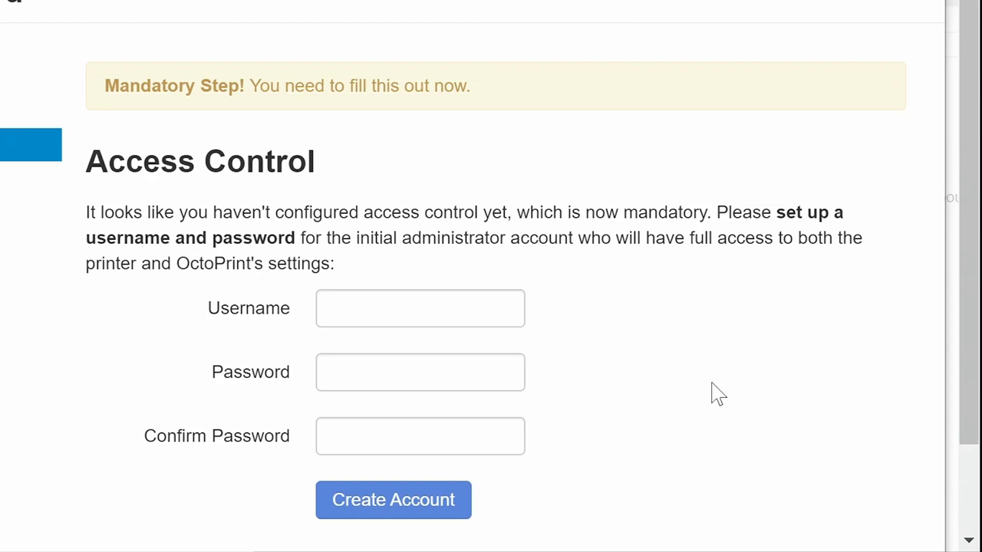
{"action": "scroll", "coordinate": [715, 394], "scroll_direction": "down", "scroll_amount": 1}
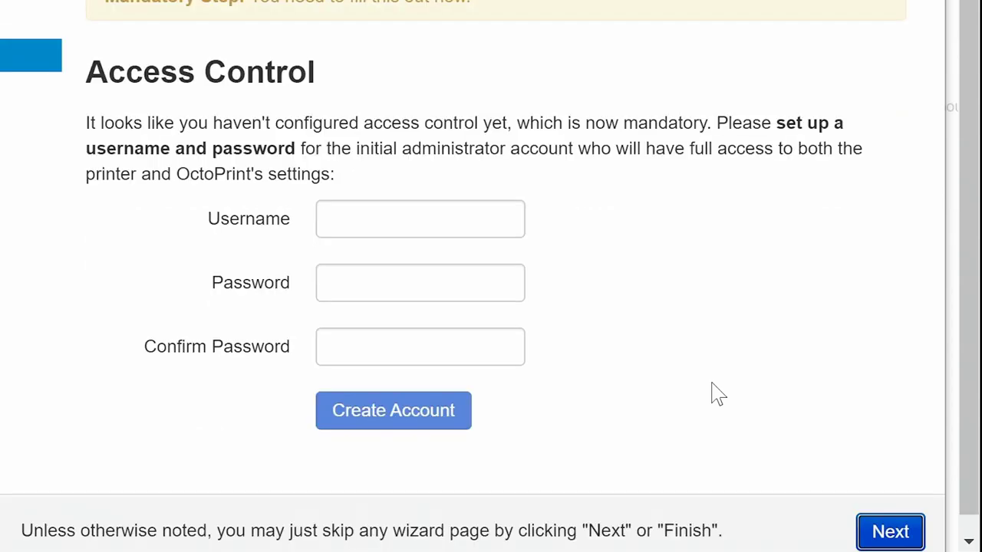
- Create the administrator account with a username, a password and its confirmation
{"action": "left_click", "coordinate": [381, 222]}
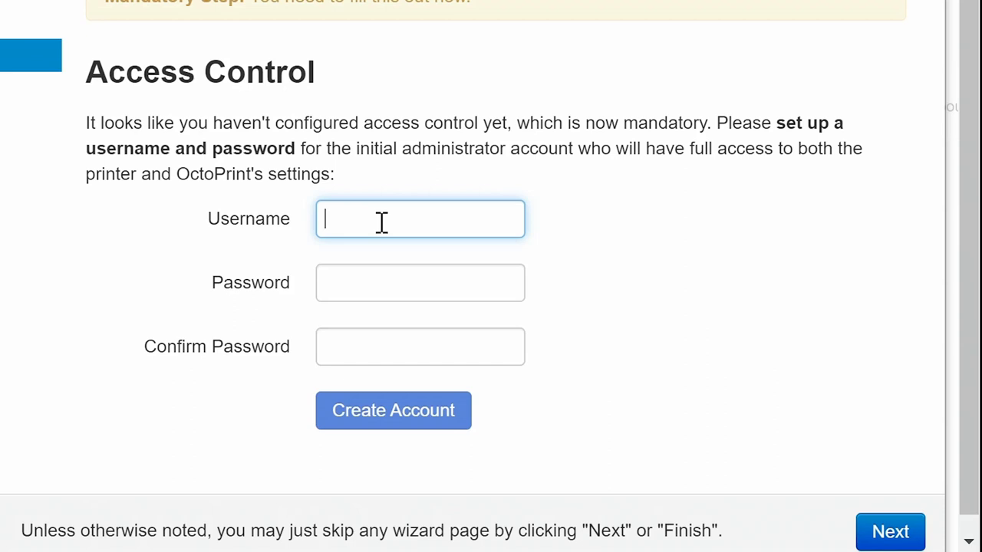
{"action": "type", "text": "EC"}
{"action": "key", "text": "Tab"}
{"action": "type", "text": "********"}
{"action": "key", "text": "Tab"}
{"action": "type", "text": "********"}
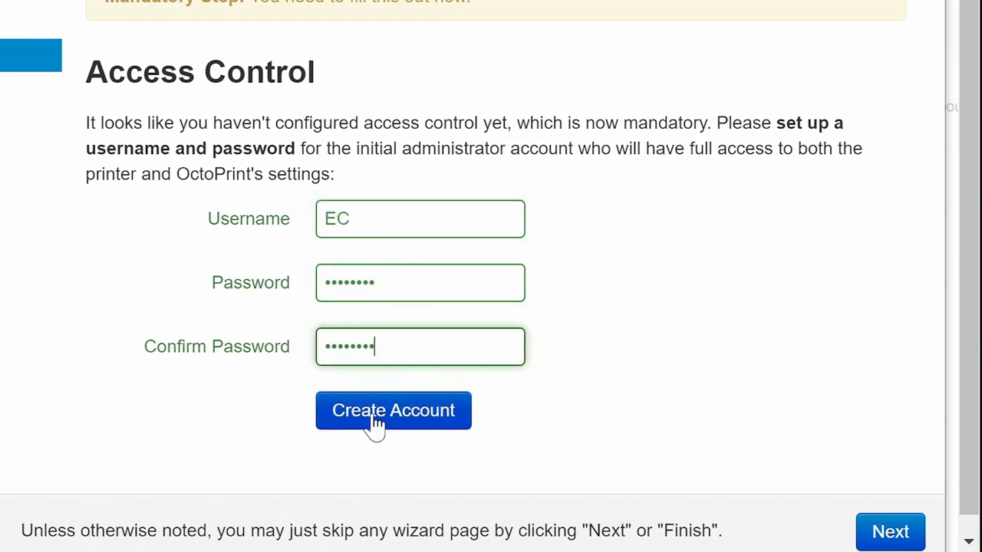
{"action": "left_click", "coordinate": [375, 418]}
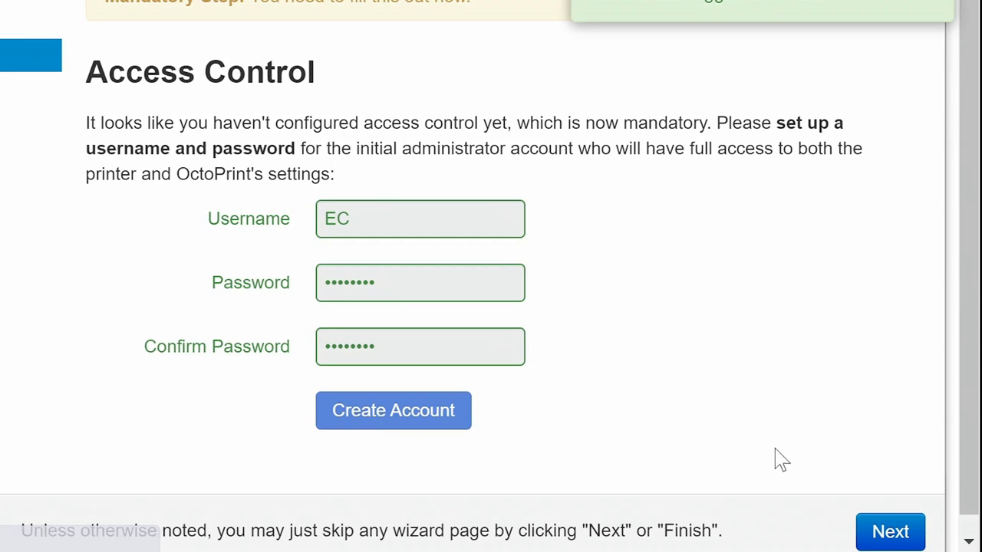
- Enable the connectivity check and plugin blacklist processing, and disable anonymous usage tracking
{"action": "left_click", "coordinate": [881, 530]}
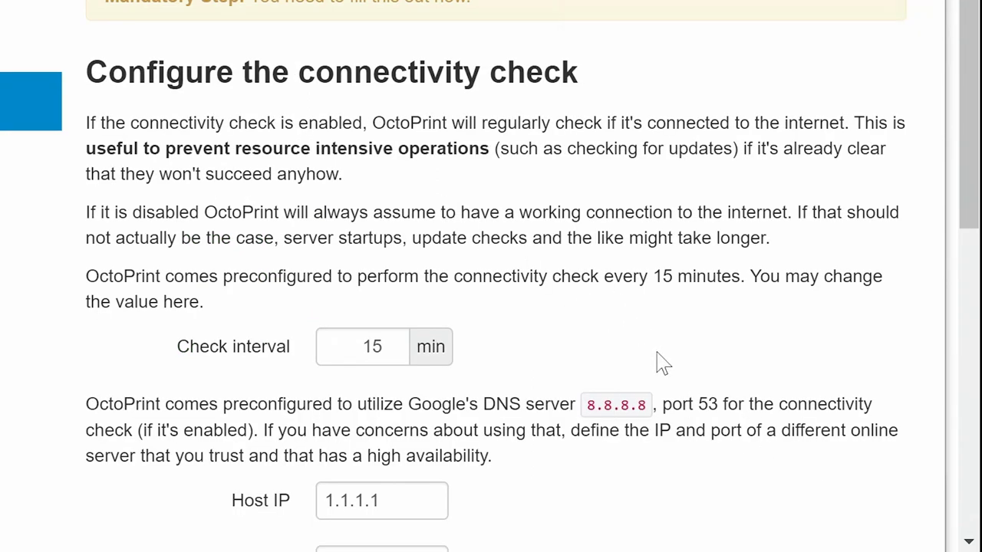
{"action": "scroll", "coordinate": [663, 360], "scroll_direction": "down", "scroll_amount": 8}
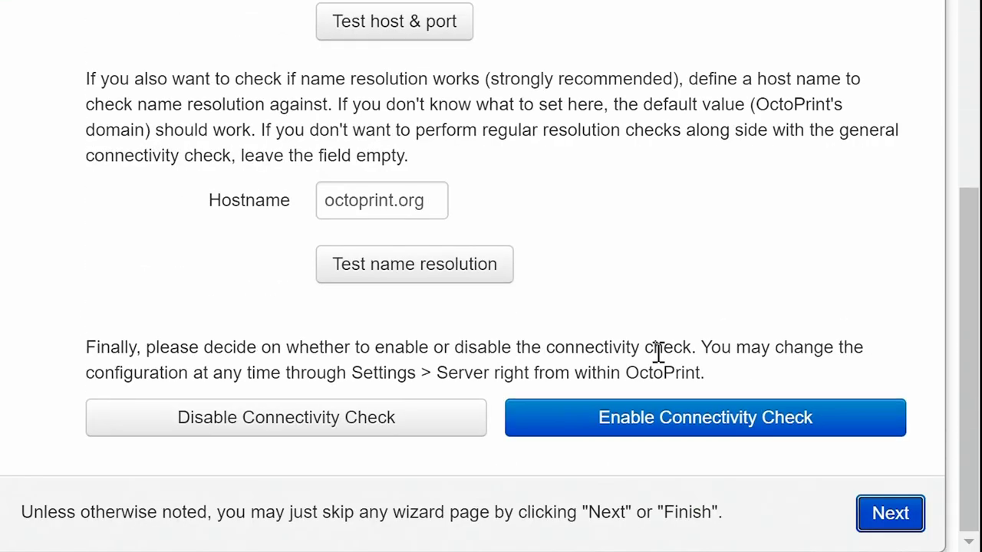
{"action": "left_click", "coordinate": [644, 420]}
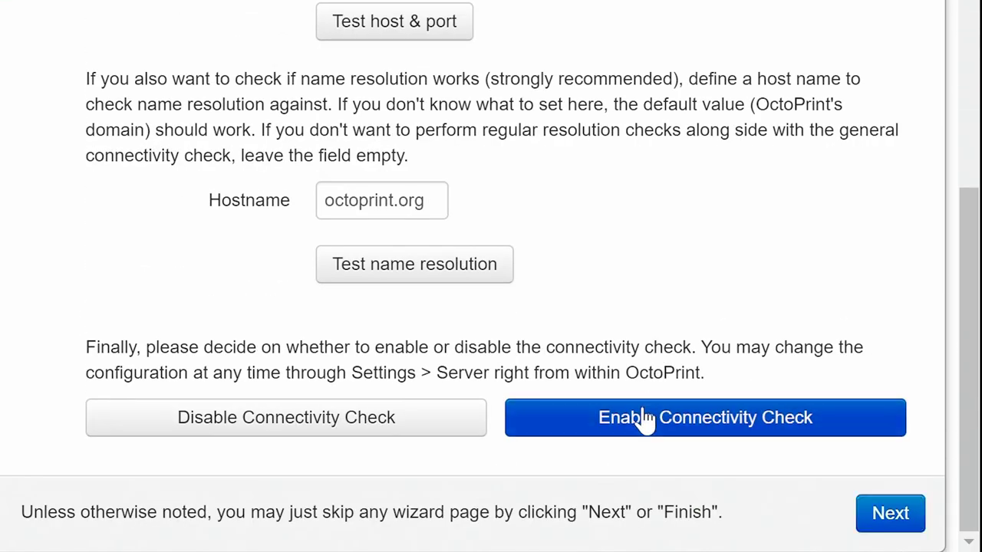
{"action": "left_click", "coordinate": [890, 537]}
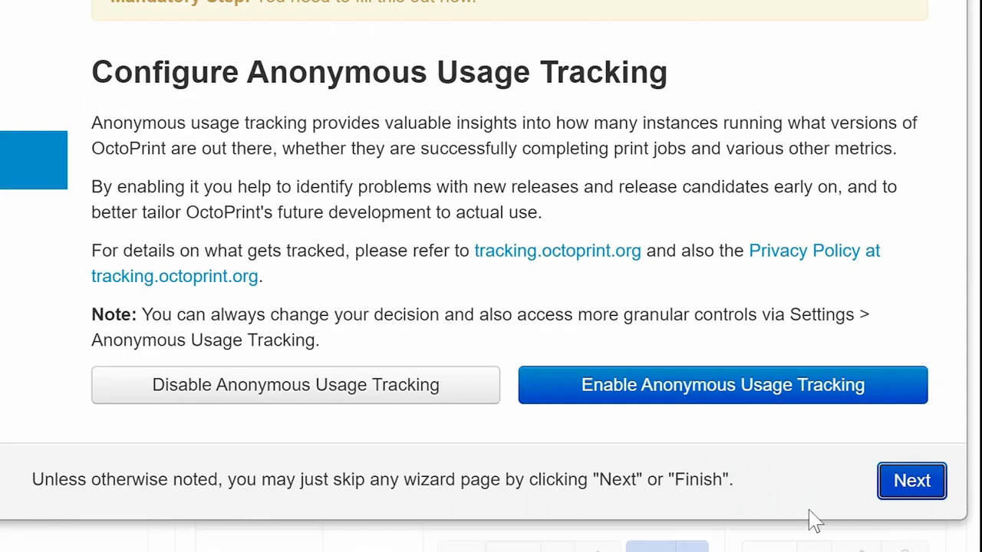
{"action": "left_click", "coordinate": [318, 409]}
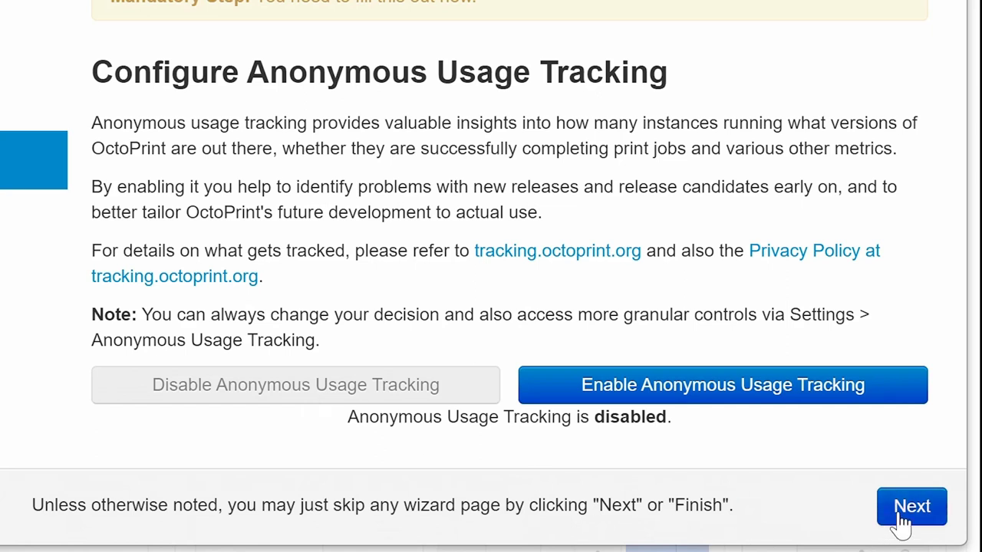
{"action": "left_click", "coordinate": [904, 514]}
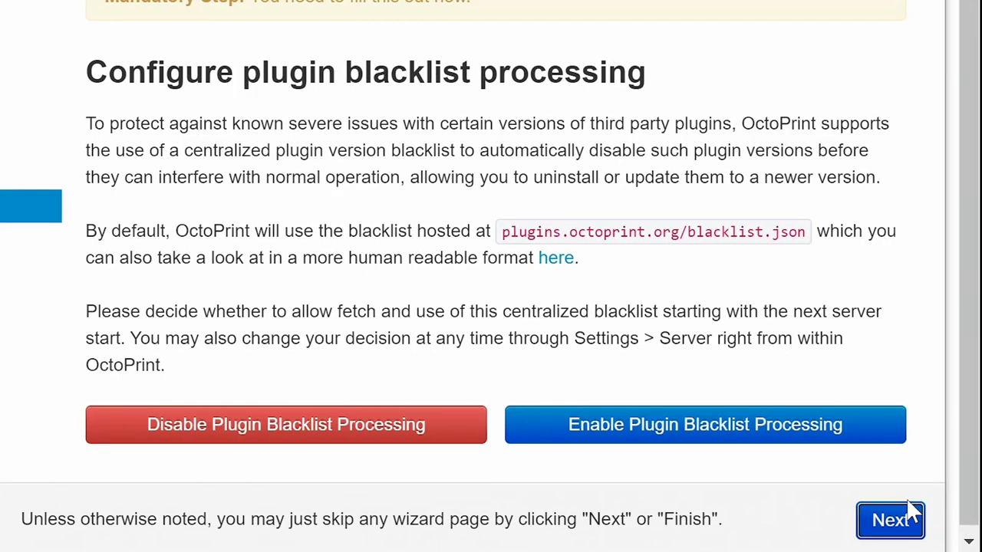
{"action": "left_click", "coordinate": [641, 437]}
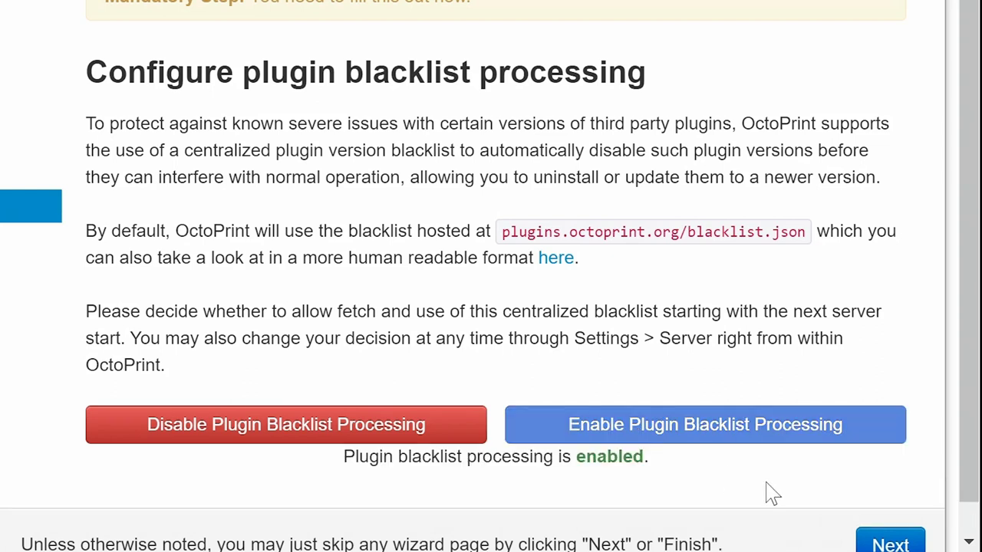
{"action": "scroll", "coordinate": [767, 493], "scroll_direction": "down", "scroll_amount": 1}
{"action": "left_click", "coordinate": [888, 514]}
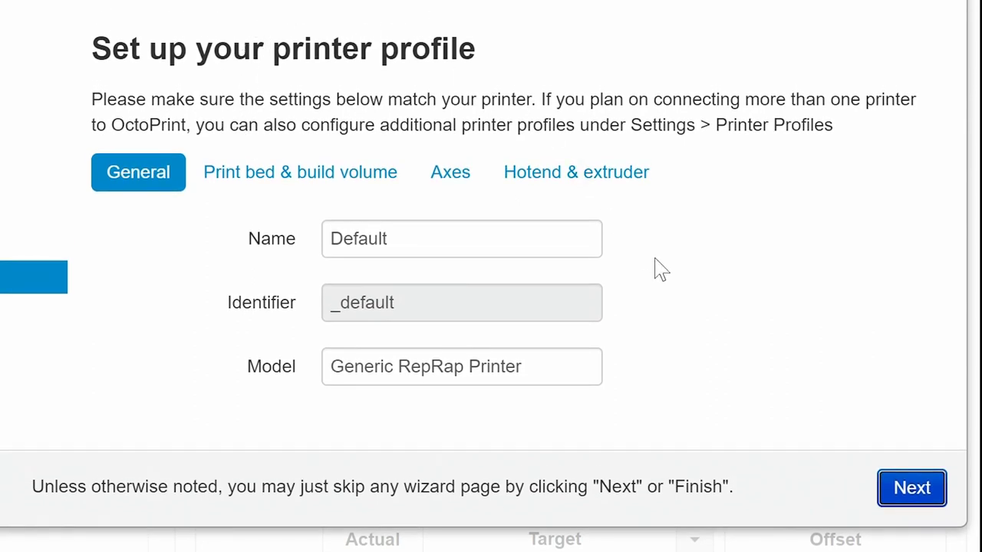
- Replace the profile name Default with 'MP Mini Select' and the model with 'Monoprice Select Mini V2'
{"action": "left_click", "coordinate": [427, 246]}
{"action": "left_click_drag", "start_coordinate": [427, 245], "coordinate": [265, 249]}
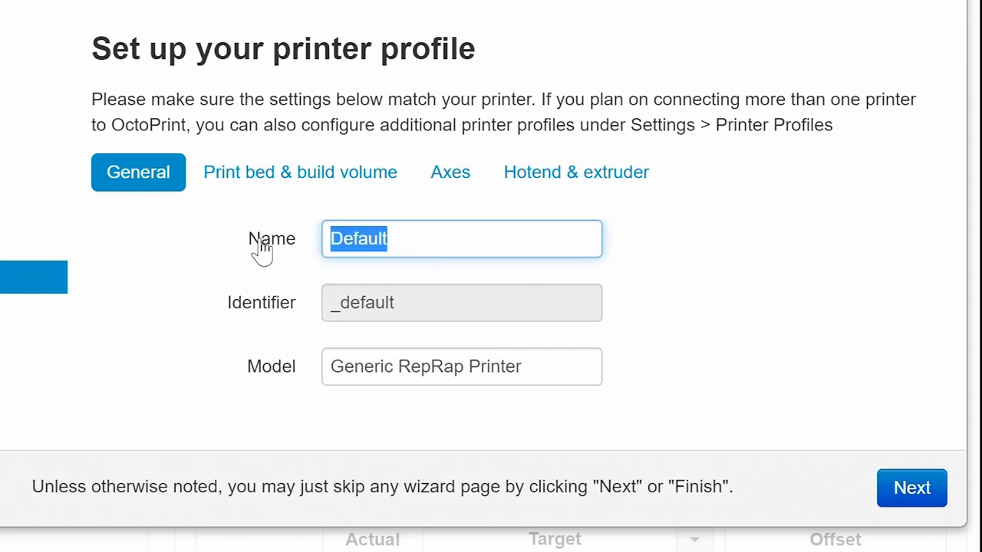
{"action": "type", "text": "MP Mini Select"}
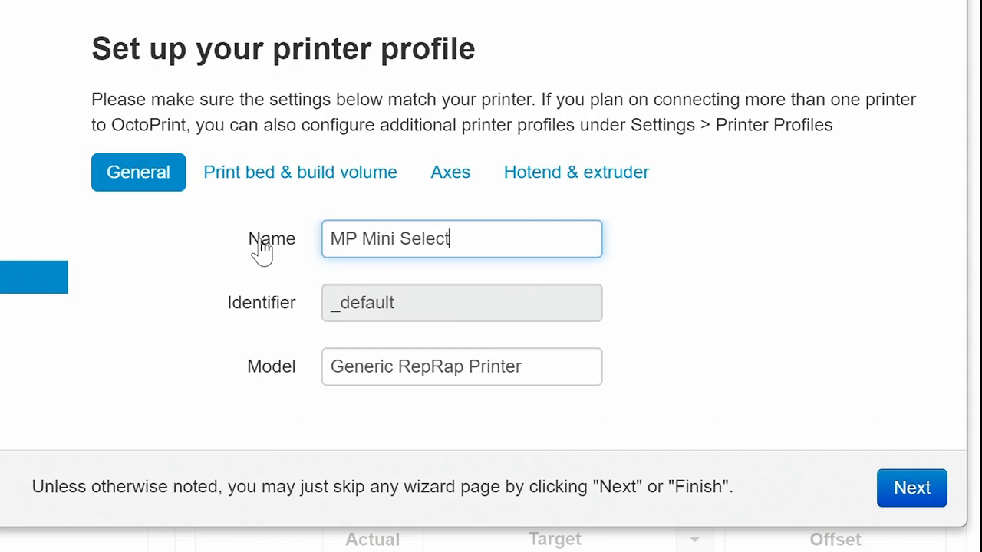
{"action": "left_click", "coordinate": [532, 376]}
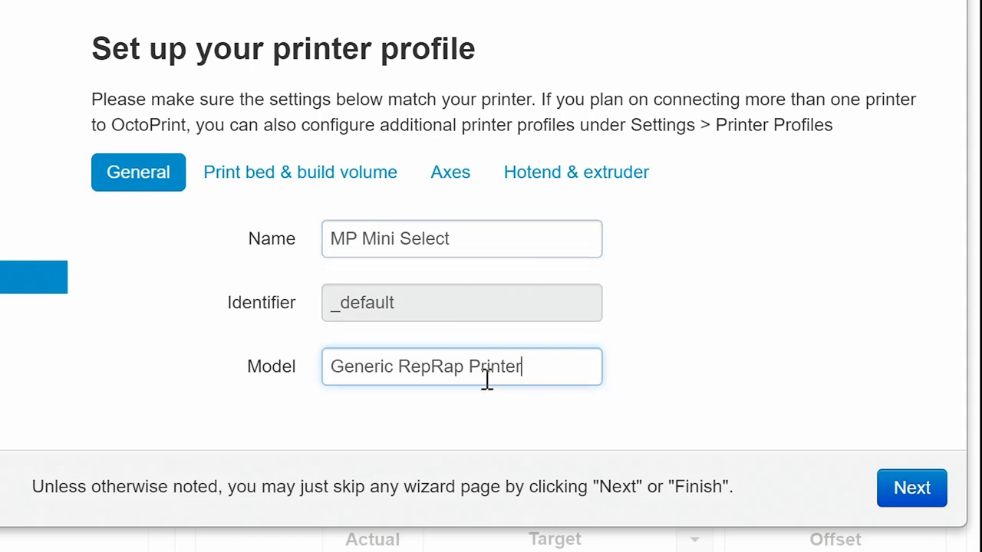
{"action": "left_click_drag", "start_coordinate": [523, 369], "coordinate": [295, 383]}
{"action": "type", "text": "Monoprice Select Mini V2"}
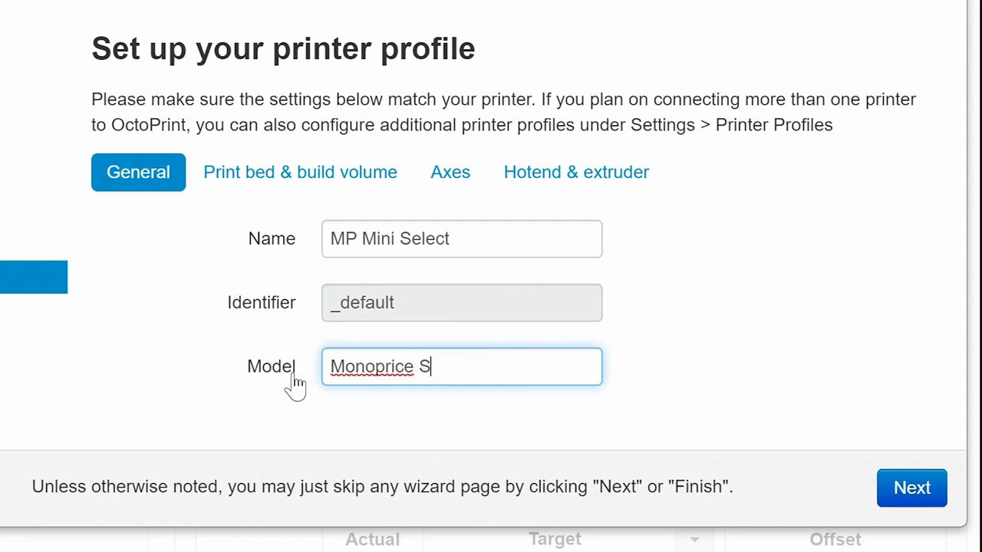
{"action": "left_click", "coordinate": [656, 401]}
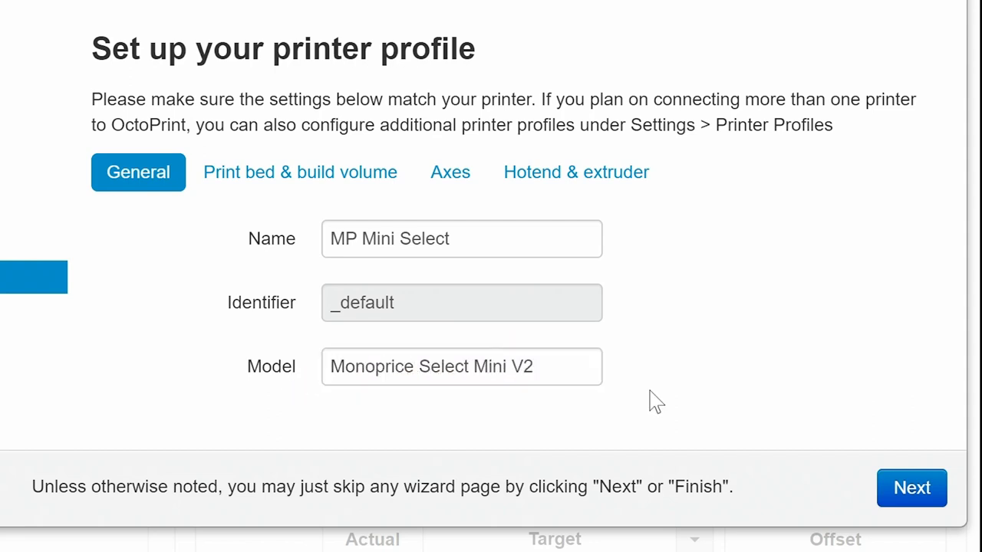
- Set the print bed width, depth and height to 120 mm each
{"action": "left_click", "coordinate": [272, 173]}
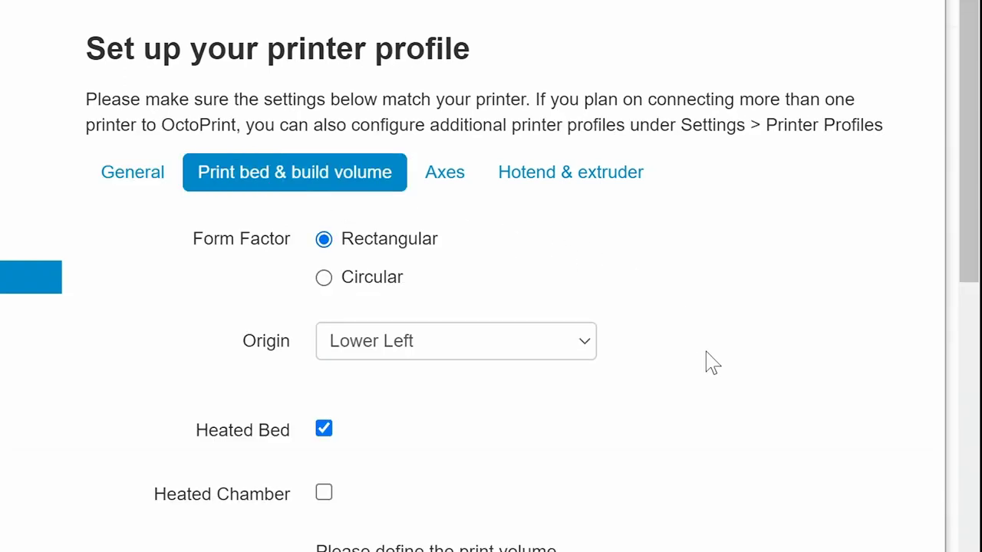
{"action": "scroll", "coordinate": [712, 362], "scroll_direction": "down", "scroll_amount": 3}
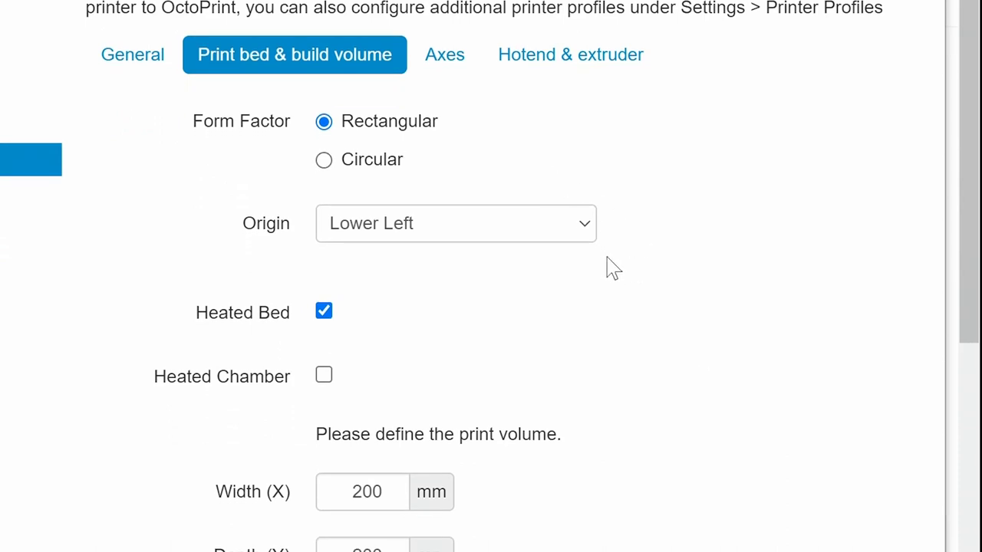
{"action": "scroll", "coordinate": [666, 340], "scroll_direction": "down", "scroll_amount": 3}
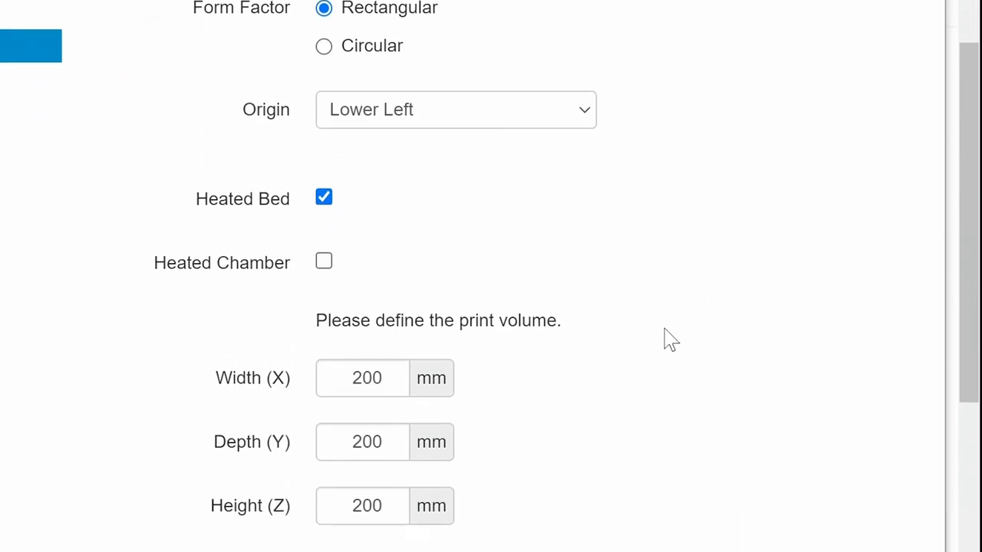
{"action": "scroll", "coordinate": [668, 340], "scroll_direction": "down", "scroll_amount": 1}
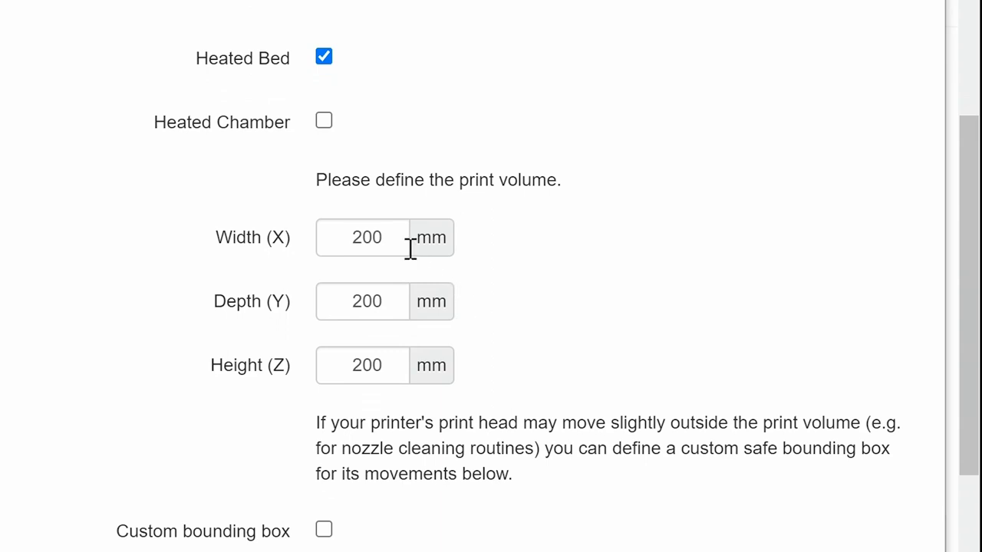
{"action": "left_click", "coordinate": [376, 236]}
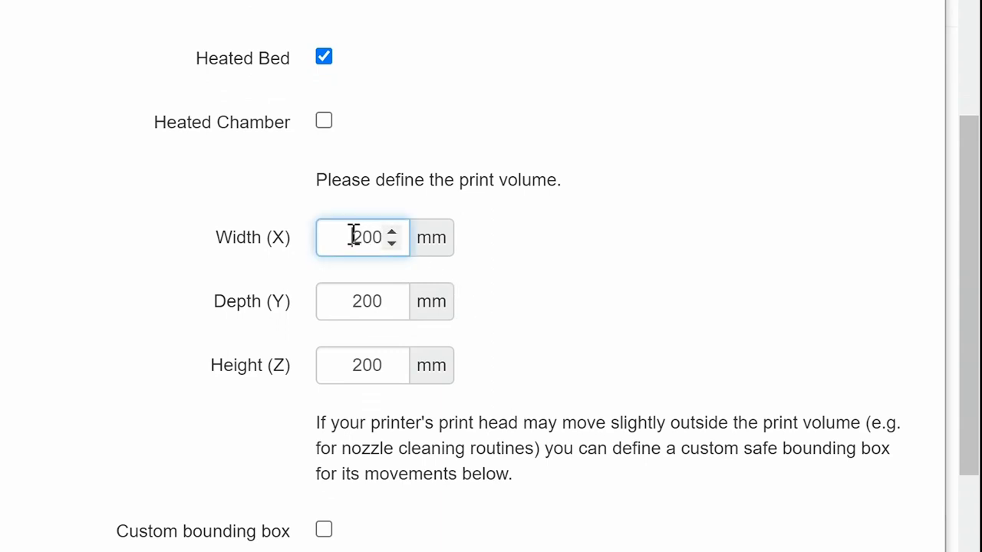
{"action": "left_click_drag", "start_coordinate": [351, 235], "coordinate": [406, 242]}
{"action": "type", "text": "120"}
{"action": "key", "text": "Tab"}
{"action": "type", "text": "120"}
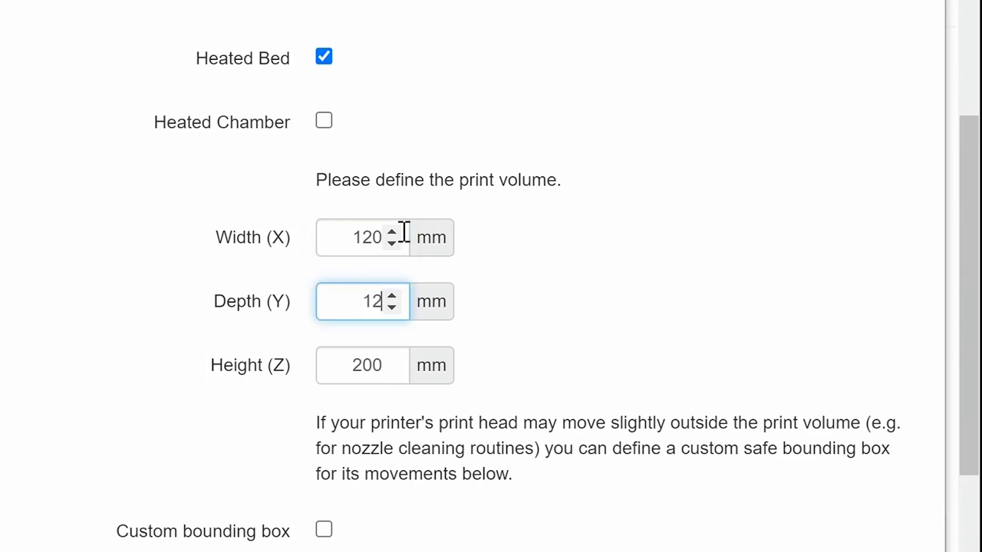
{"action": "key", "text": "Tab"}
{"action": "type", "text": "120"}
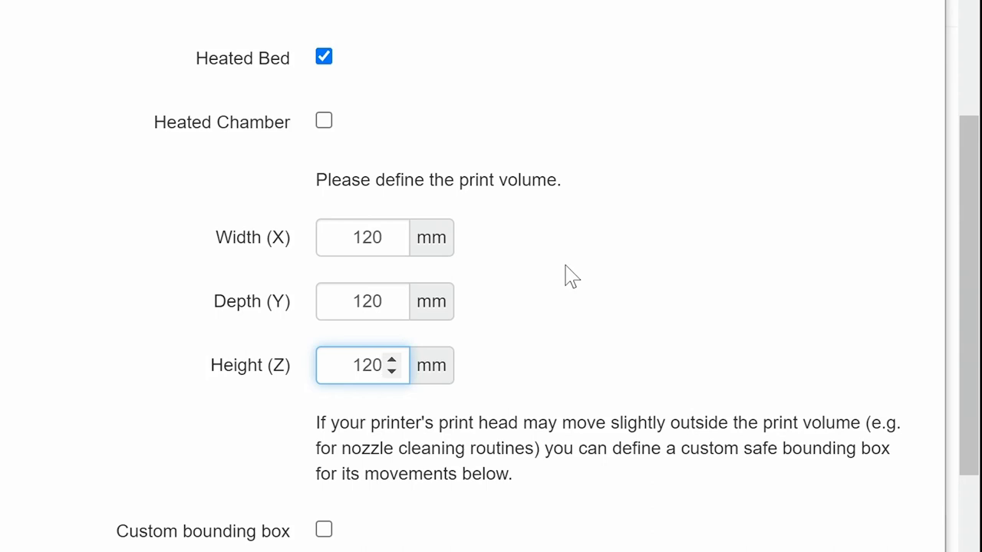
{"action": "key", "text": "Tab"}
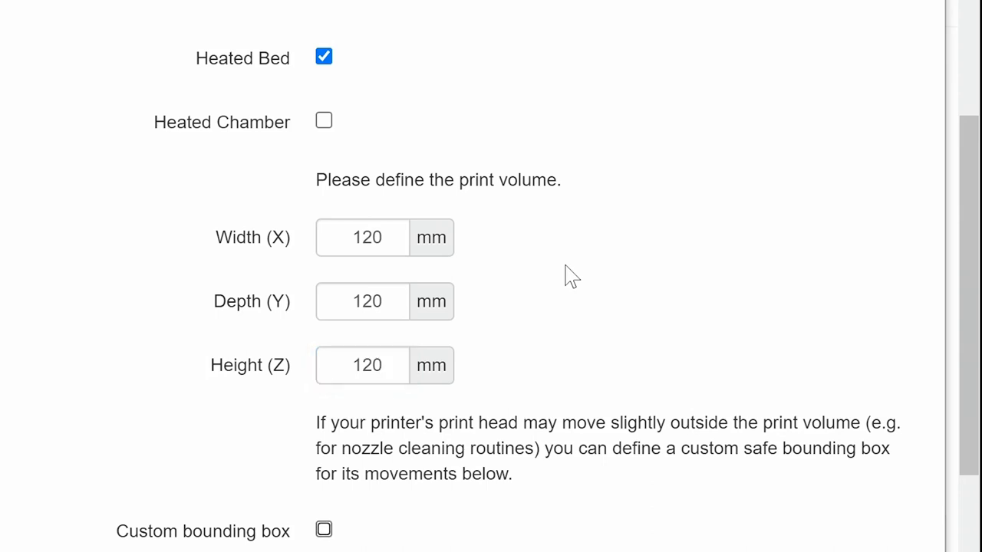
- Check the Axes feedrates and the Hotend & extruder settings (0.4 mm nozzle, one extruder)
{"action": "scroll", "coordinate": [581, 285], "scroll_direction": "down", "scroll_amount": 3}
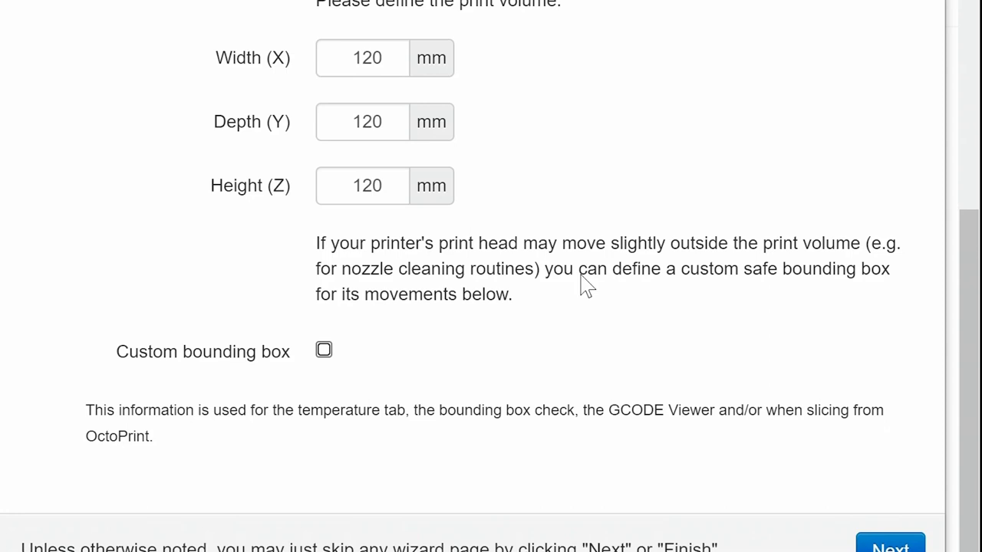
{"action": "scroll", "coordinate": [580, 284], "scroll_direction": "up", "scroll_amount": 7}
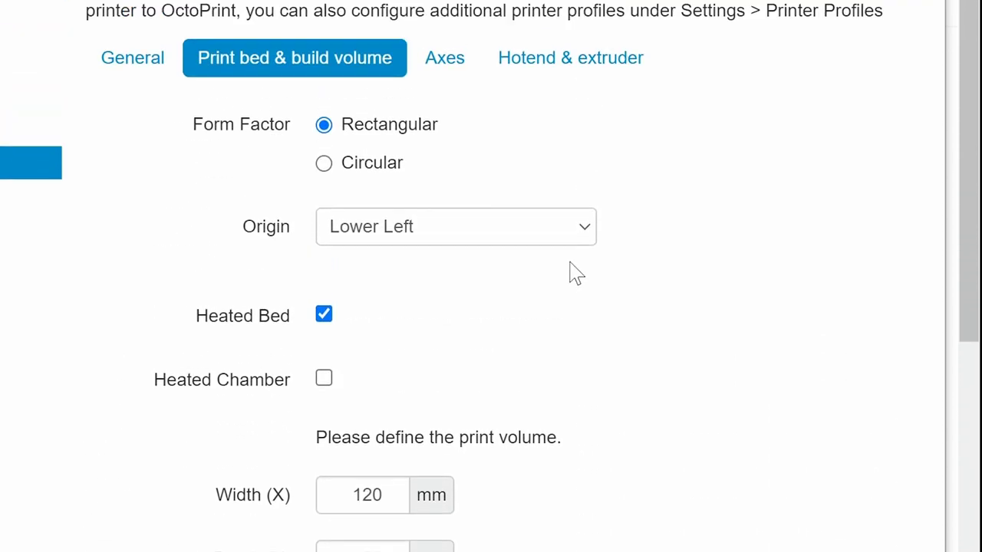
{"action": "left_click", "coordinate": [438, 72]}
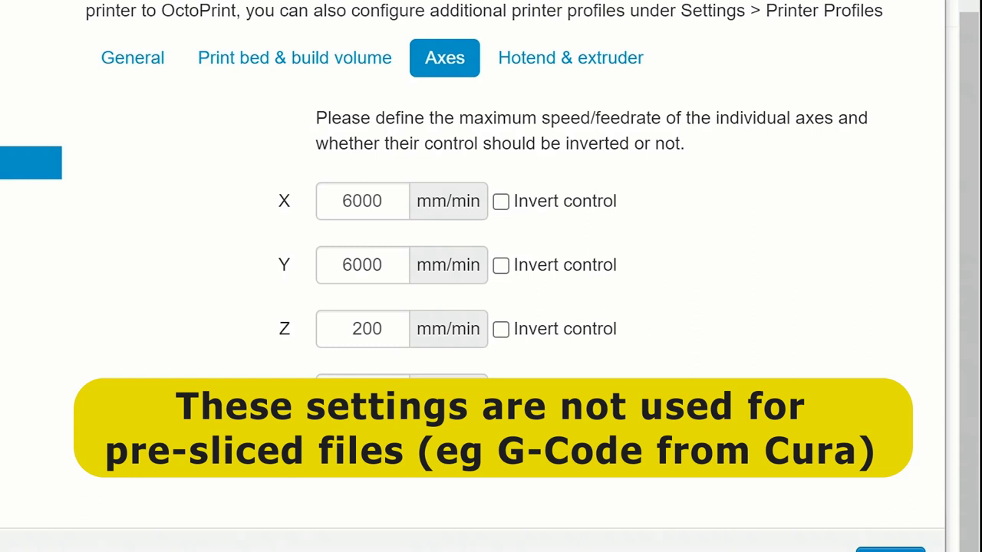
{"action": "left_click", "coordinate": [543, 66]}
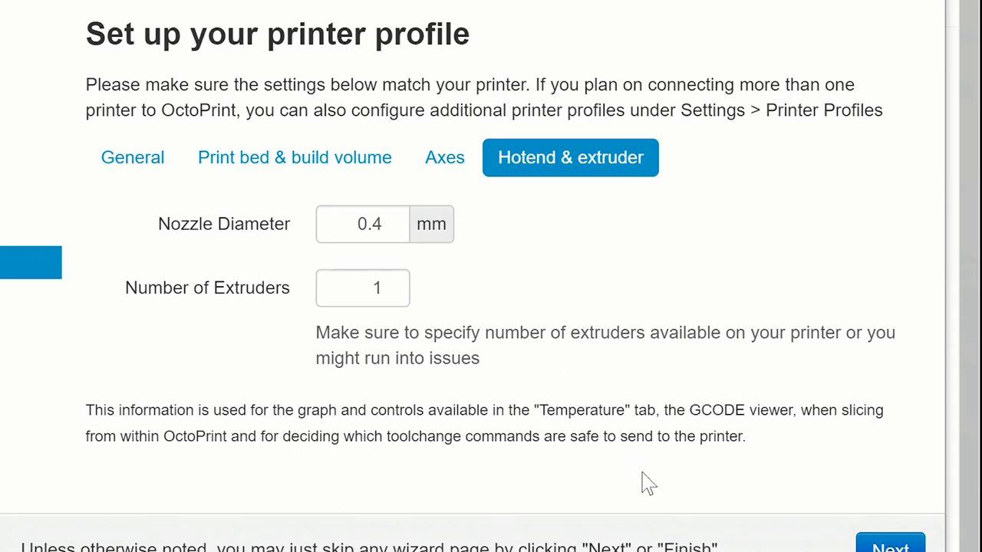
- Advance to the All Done! page and finish the setup wizard to reach the dashboard
{"action": "left_click", "coordinate": [895, 539]}
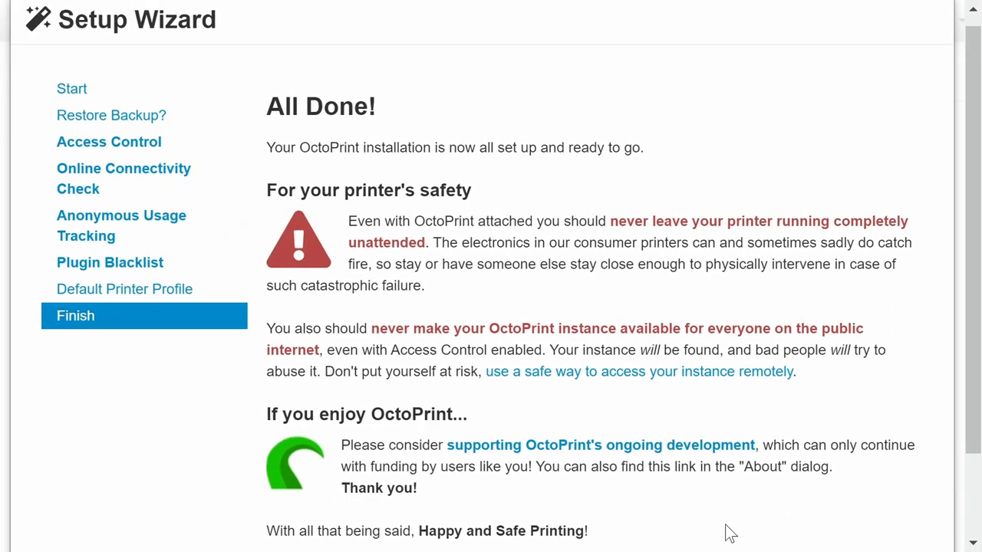
{"action": "scroll", "coordinate": [729, 533], "scroll_direction": "down", "scroll_amount": 2}
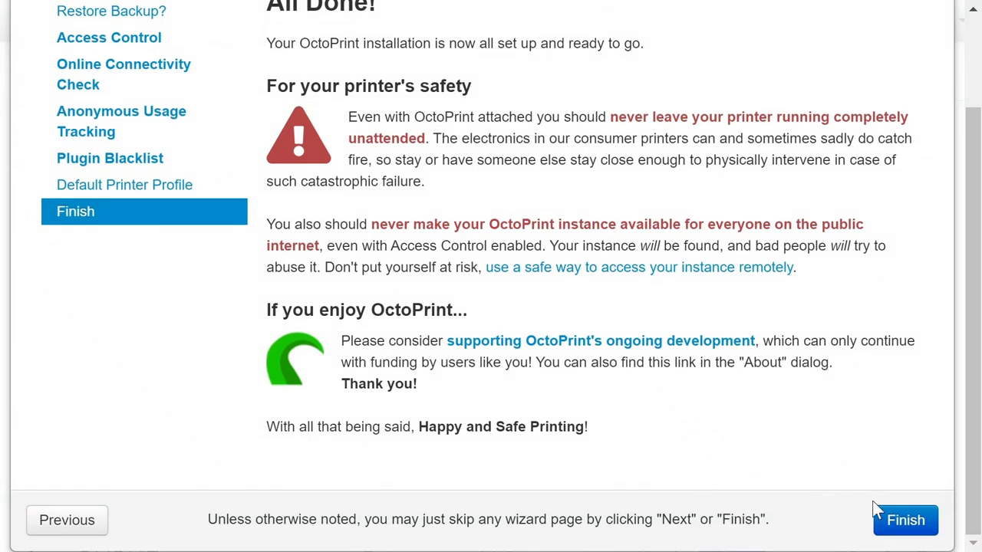
{"action": "left_click", "coordinate": [894, 527]}
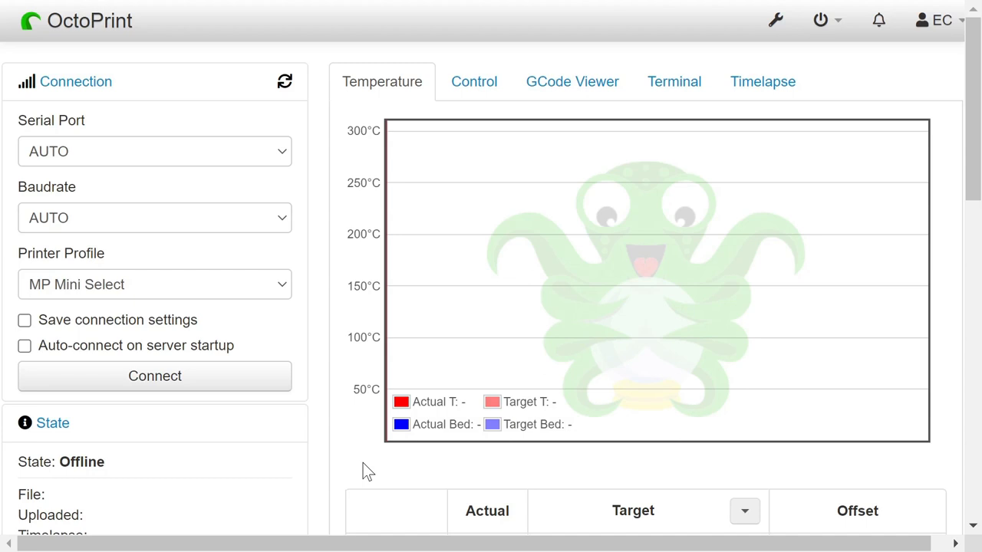
- Enable auto-connect on server startup and make a first connection attempt
{"action": "left_click", "coordinate": [25, 346]}
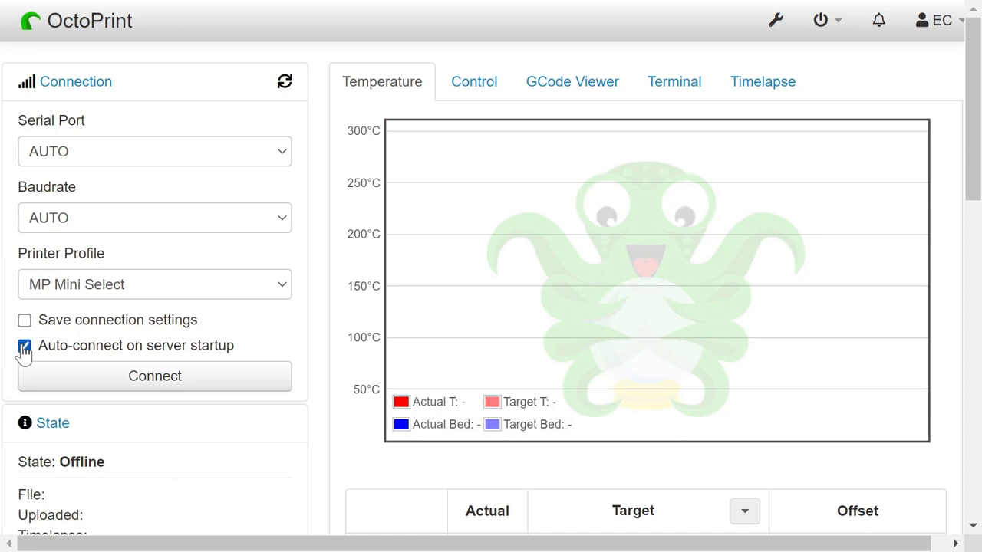
{"action": "left_click", "coordinate": [160, 381]}
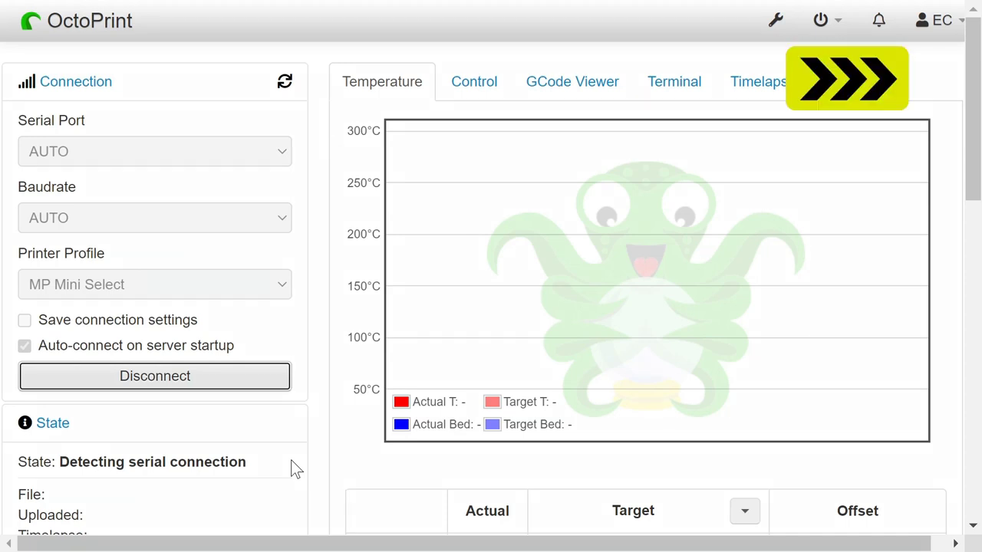
{"action": "scroll", "coordinate": [296, 470], "scroll_direction": "down", "scroll_amount": 3}
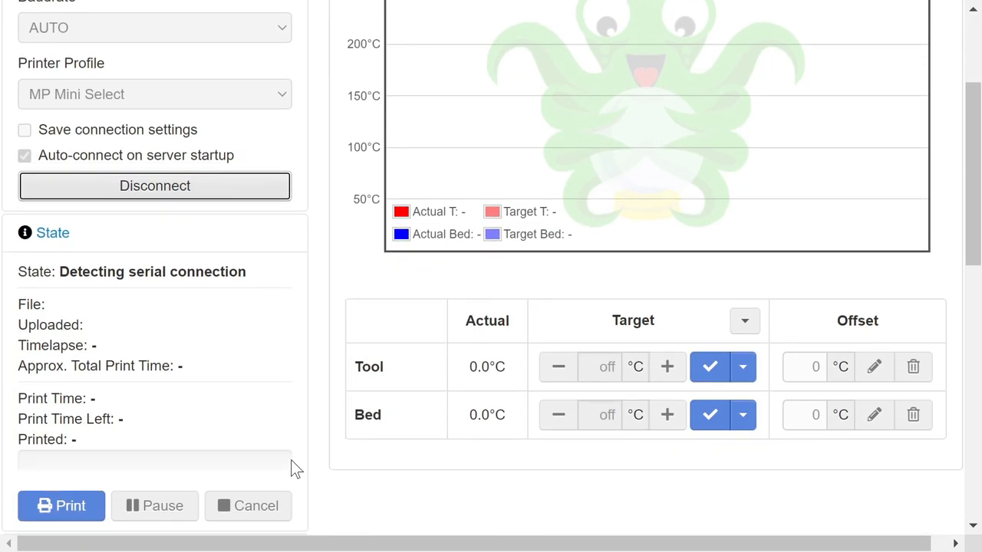
{"action": "scroll", "coordinate": [294, 467], "scroll_direction": "up", "scroll_amount": 3}
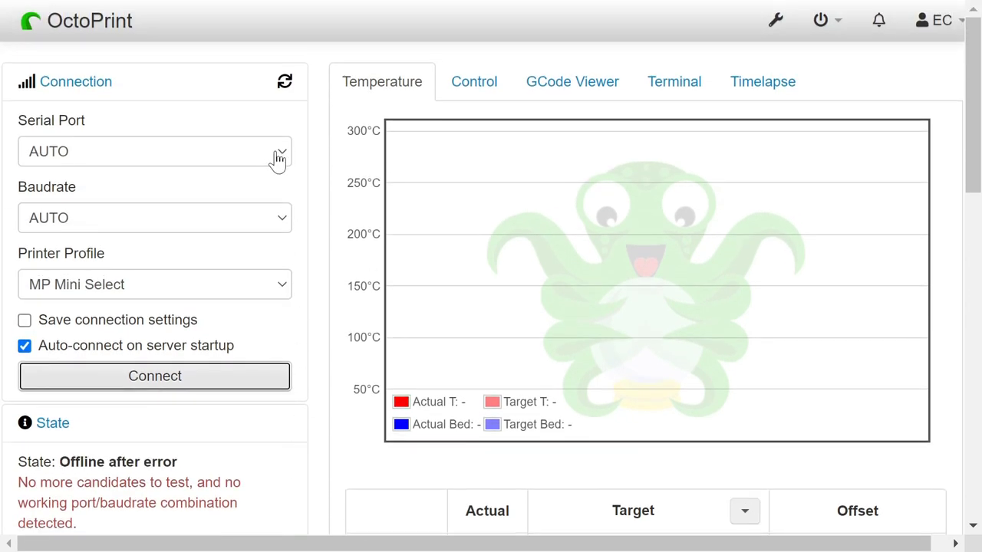
- Connect using serial port /dev/ttyACM0 at baudrate 250000
{"action": "left_click", "coordinate": [277, 159]}
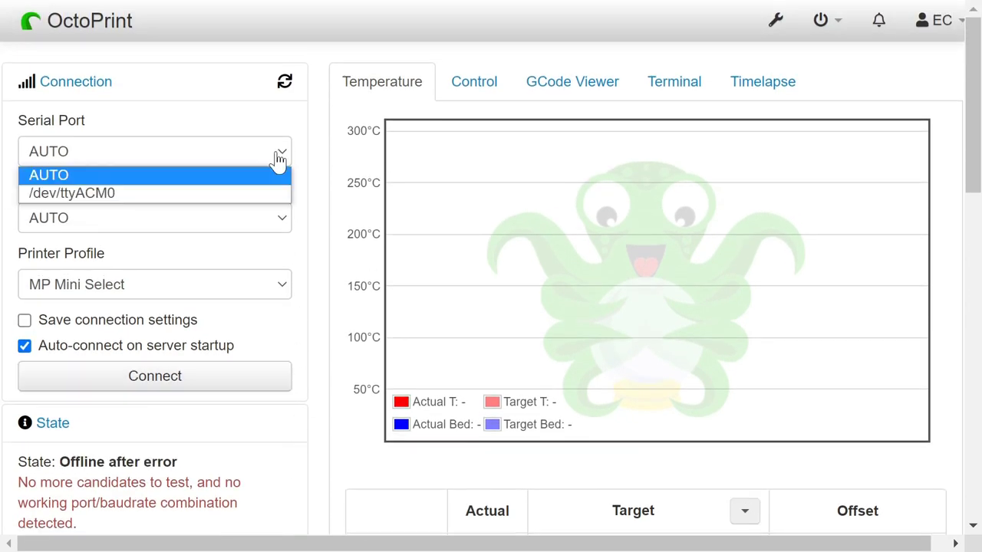
{"action": "left_click", "coordinate": [244, 198]}
{"action": "left_click", "coordinate": [252, 218]}
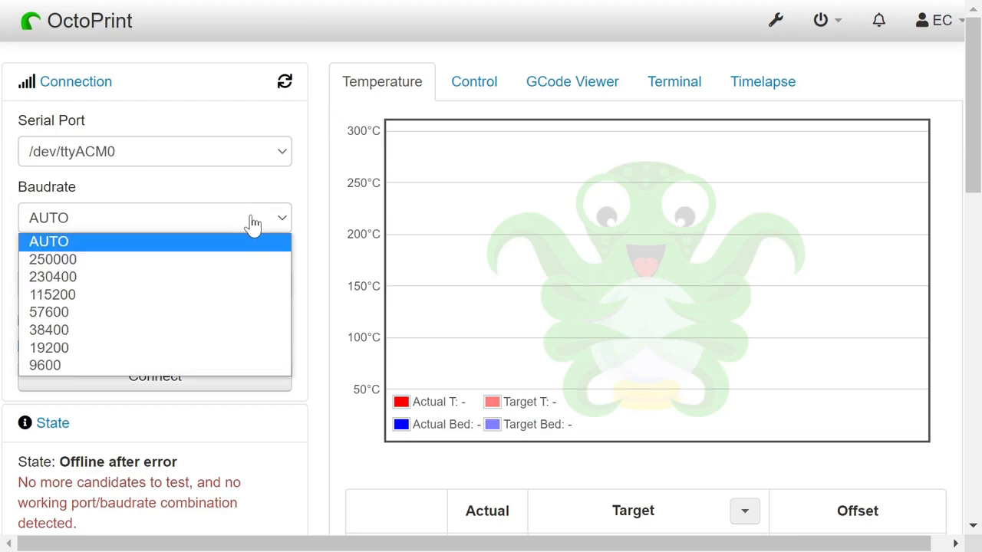
{"action": "left_click", "coordinate": [227, 261]}
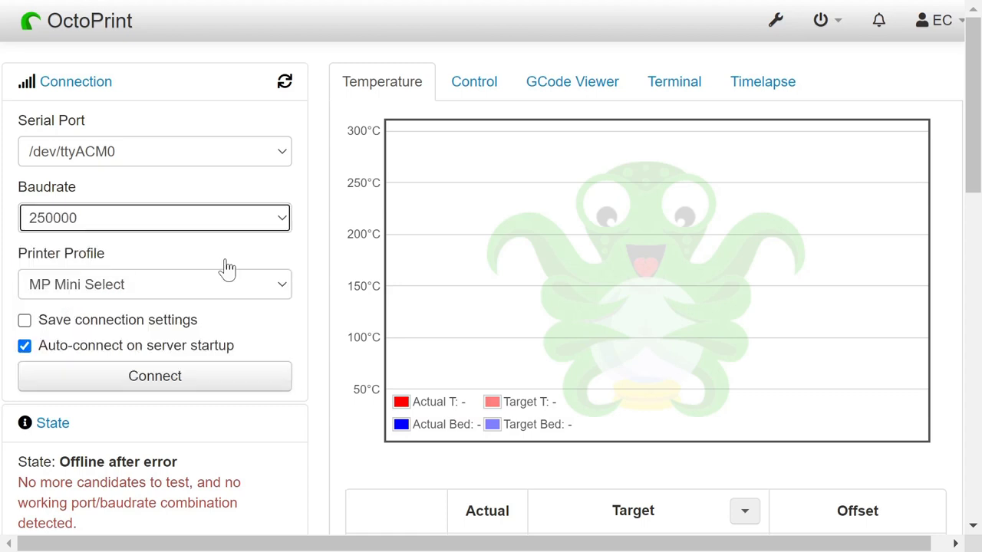
{"action": "left_click", "coordinate": [164, 384]}
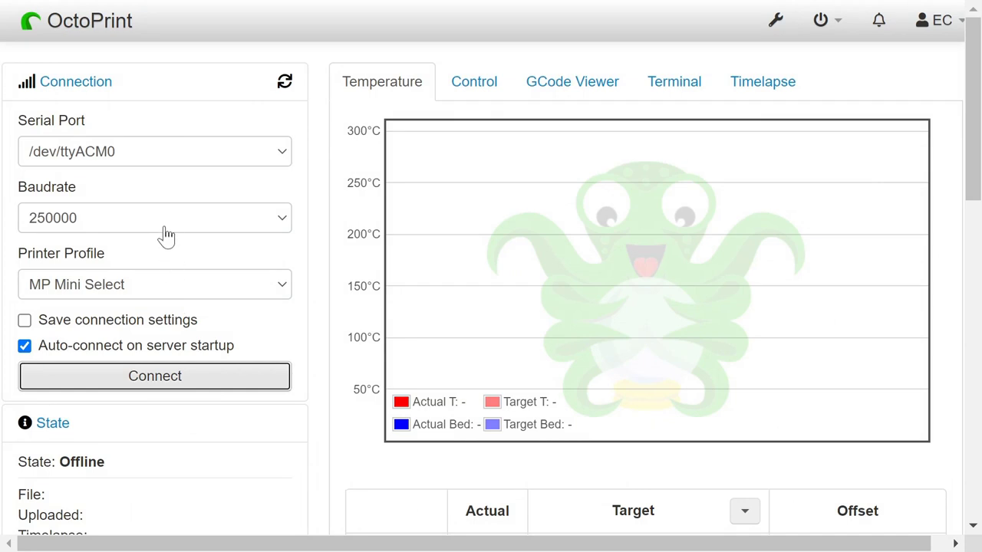
- Switch the baudrate back to AUTO and reconnect, bringing the printer to Operational
{"action": "left_click", "coordinate": [157, 227]}
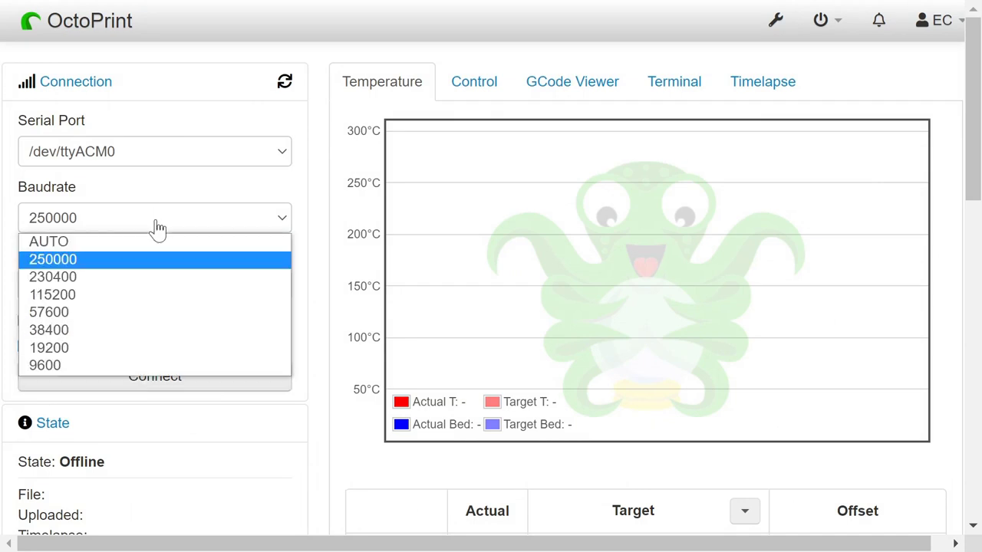
{"action": "left_click", "coordinate": [48, 241]}
{"action": "left_click", "coordinate": [164, 379]}
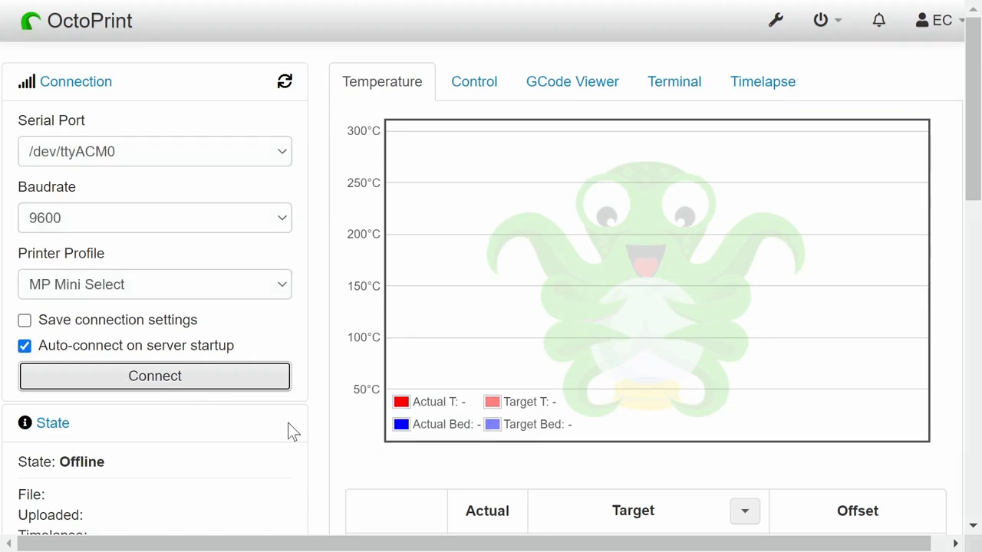
{"action": "scroll", "coordinate": [315, 440], "scroll_direction": "down", "scroll_amount": 2}
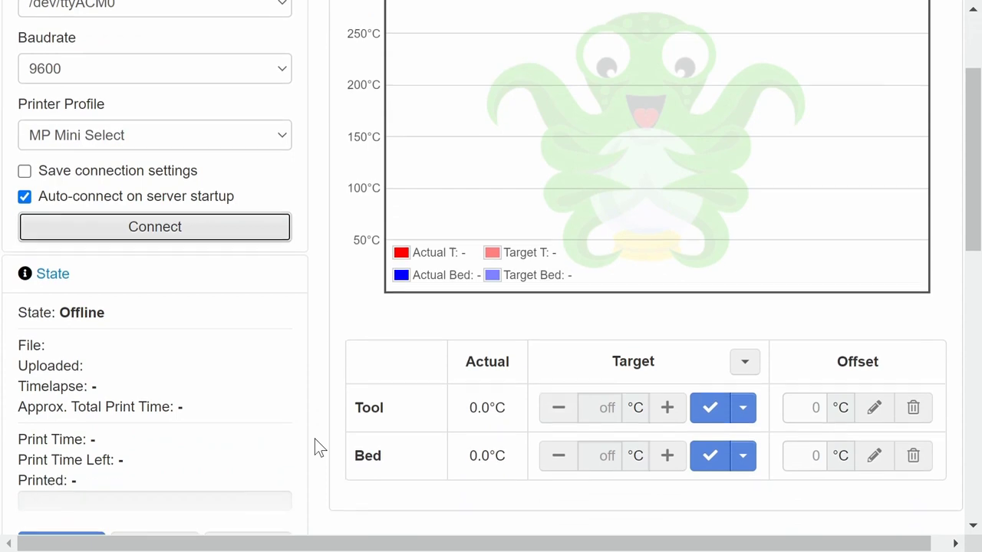
{"action": "scroll", "coordinate": [315, 440], "scroll_direction": "down", "scroll_amount": 2}
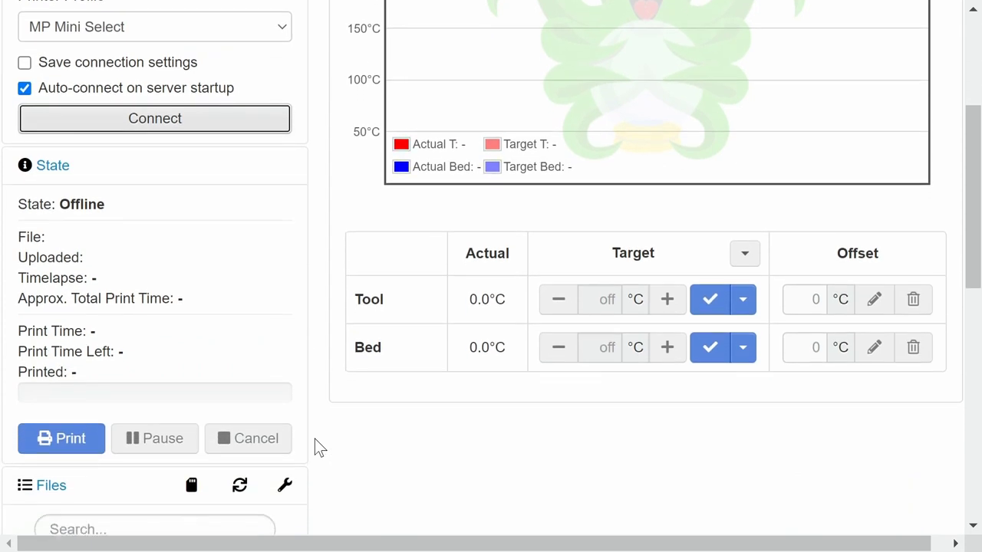
{"action": "scroll", "coordinate": [315, 439], "scroll_direction": "down", "scroll_amount": 3}
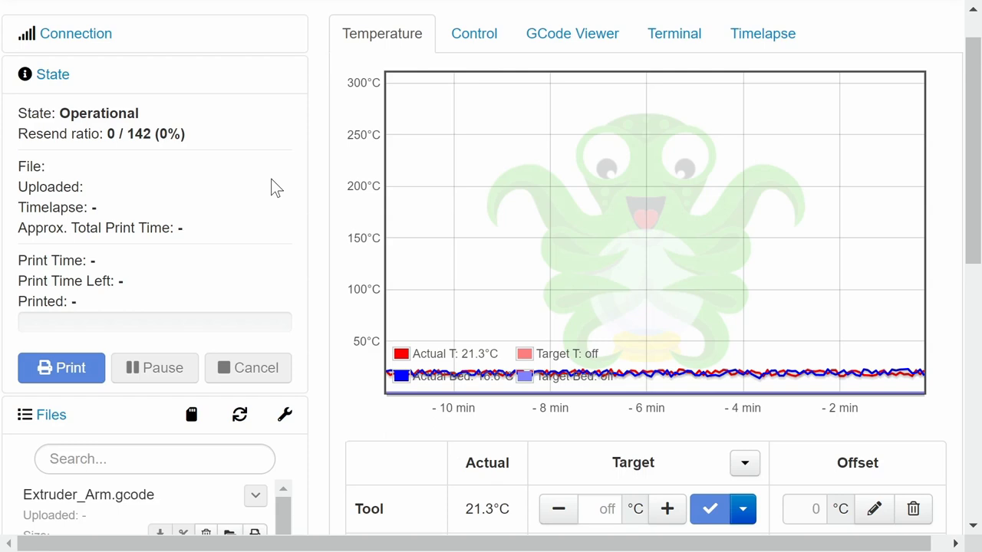
- Scroll through the temperature table and Files list while the printer connects and becomes Operational
{"action": "scroll", "coordinate": [322, 379], "scroll_direction": "down", "scroll_amount": 4}
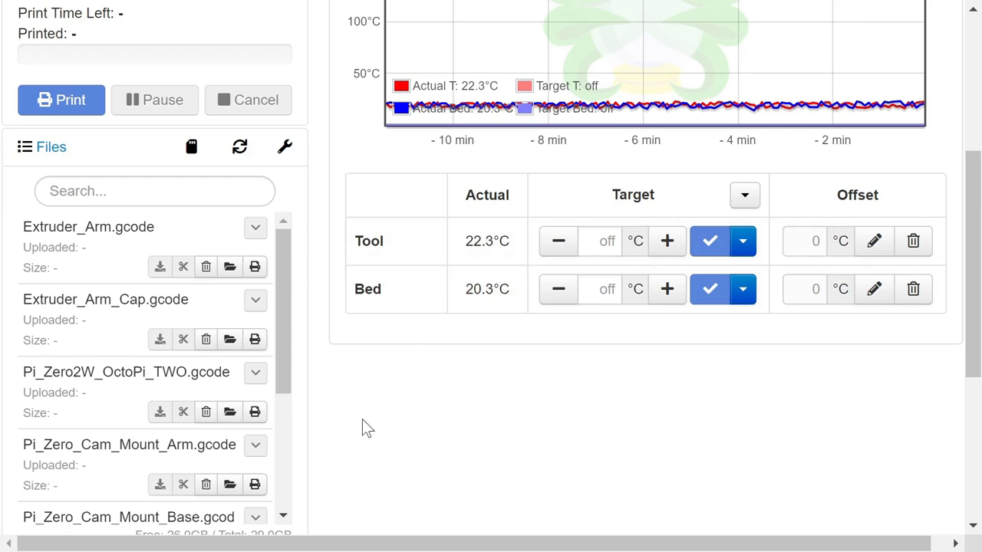
{"action": "scroll", "coordinate": [365, 427], "scroll_direction": "up", "scroll_amount": 5}
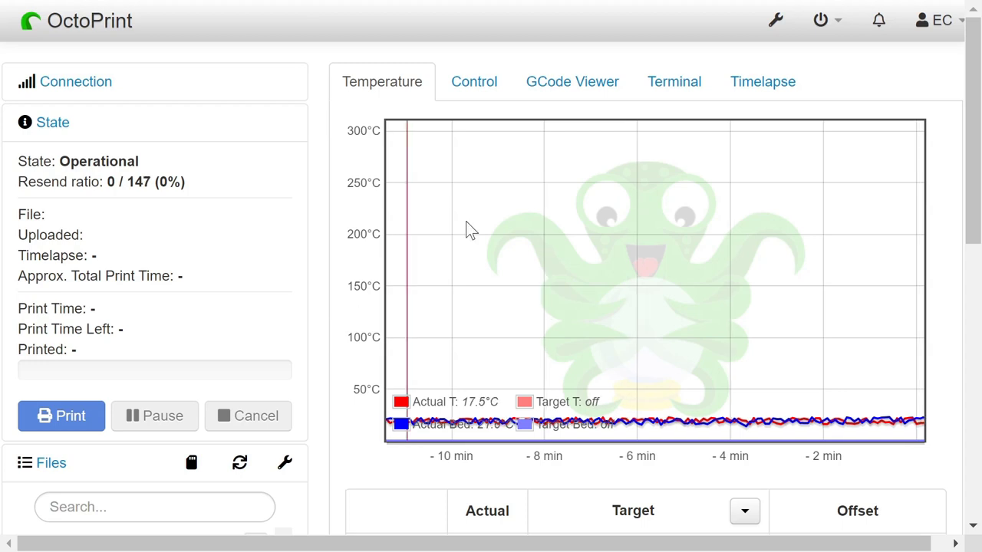
{"action": "left_click", "coordinate": [776, 21]}
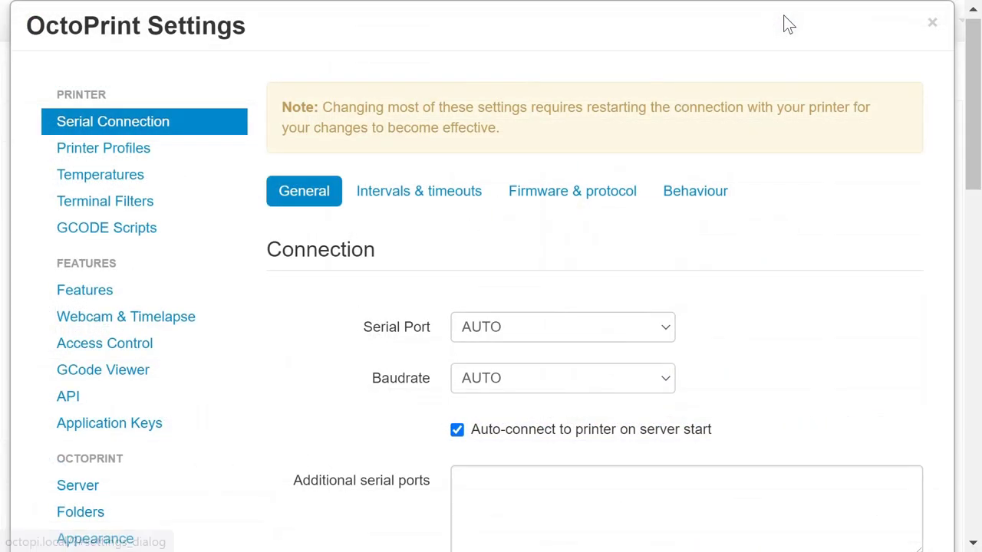
{"action": "scroll", "coordinate": [246, 458], "scroll_direction": "down", "scroll_amount": 5}
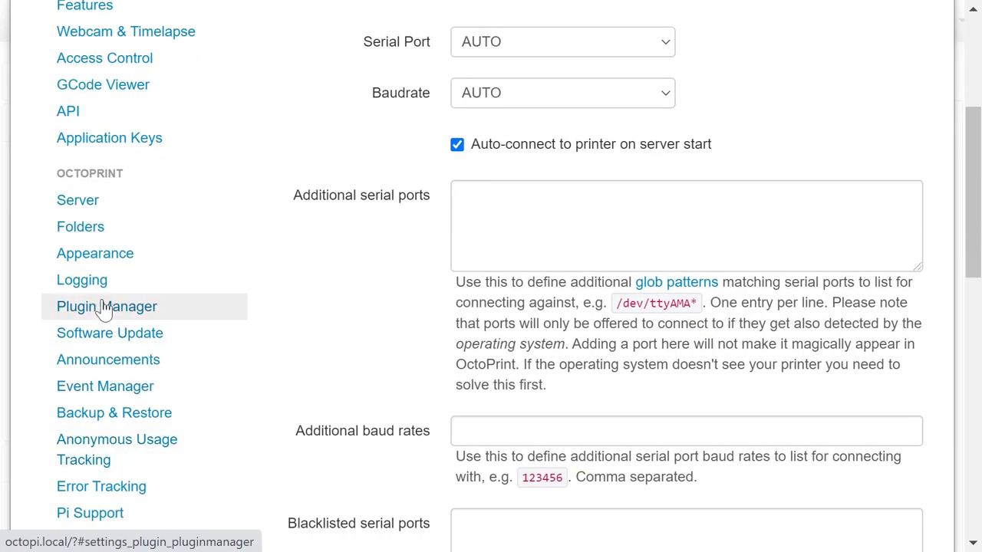
{"action": "left_click", "coordinate": [105, 306]}
{"action": "scroll", "coordinate": [420, 274], "scroll_direction": "up", "scroll_amount": 5}
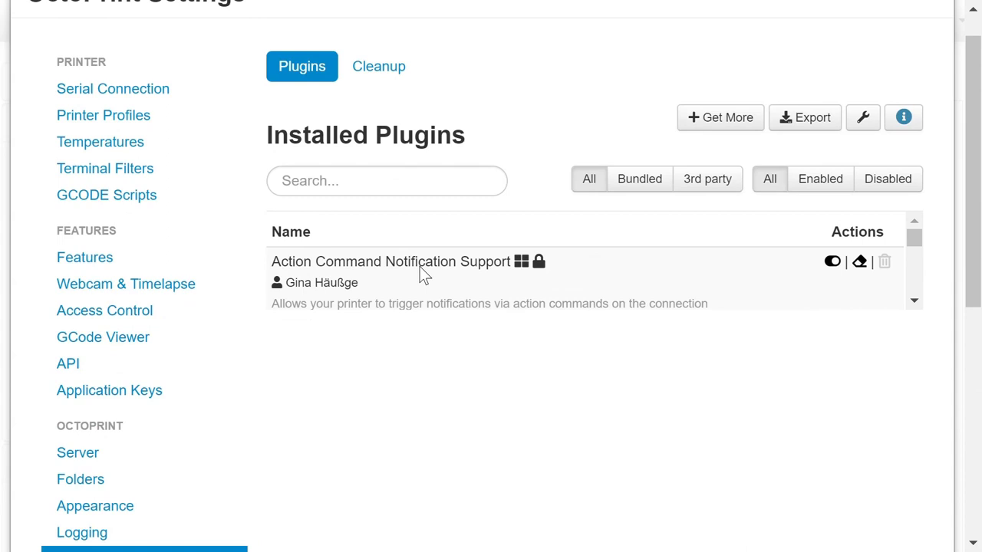
{"action": "key", "text": "ctrl+minus"}
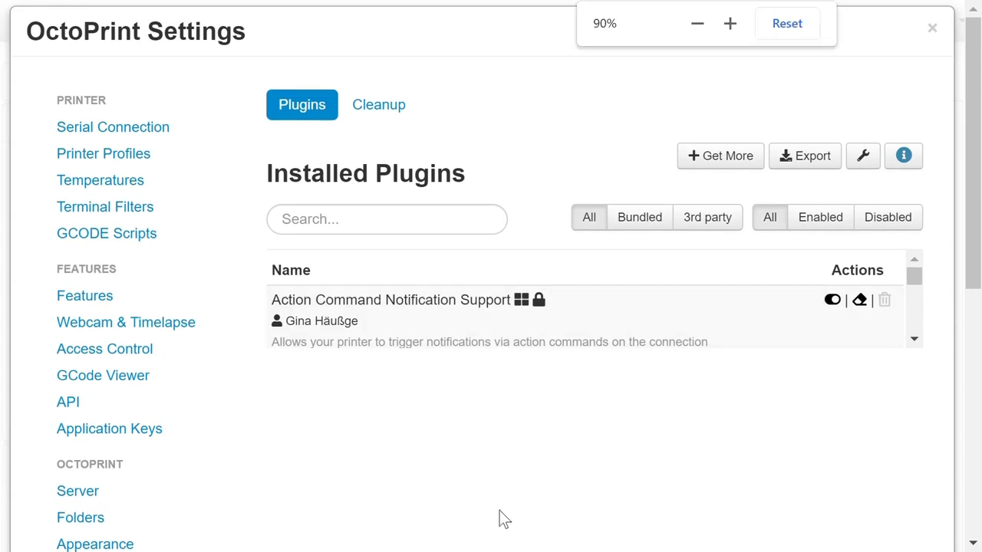
{"action": "key", "text": "ctrl+minus"}
{"action": "key", "text": "ctrl+minus"}
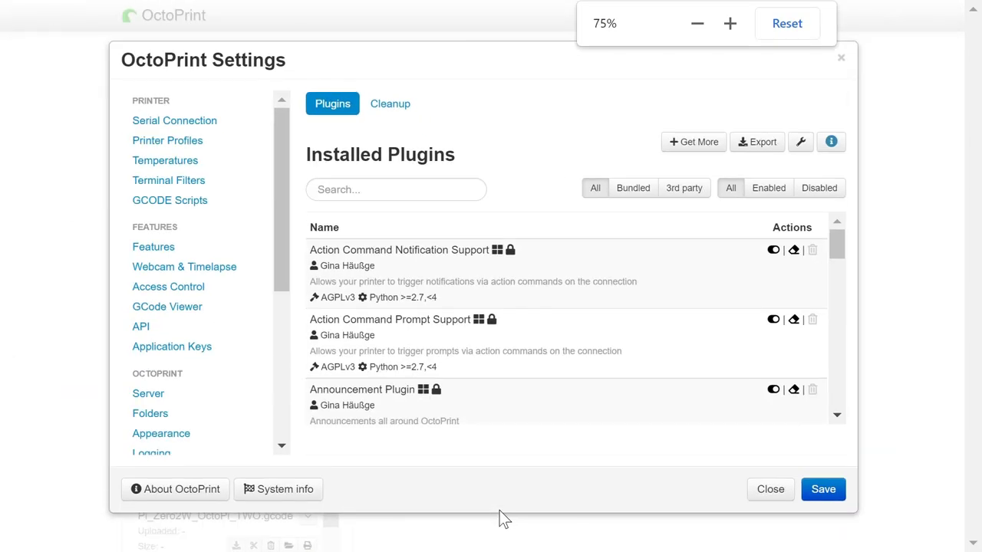
{"action": "scroll", "coordinate": [612, 330], "scroll_direction": "down", "scroll_amount": 8}
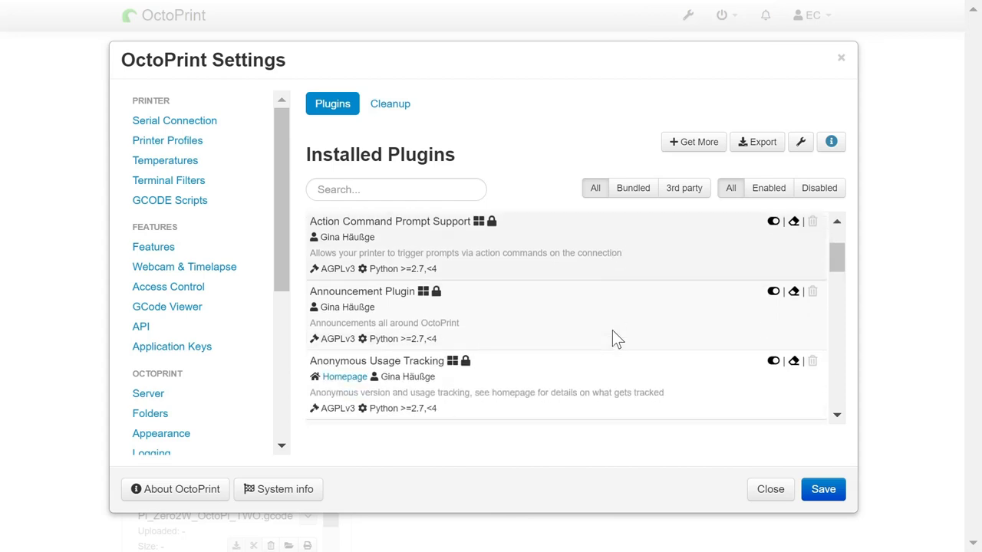
{"action": "scroll", "coordinate": [650, 358], "scroll_direction": "down", "scroll_amount": 10}
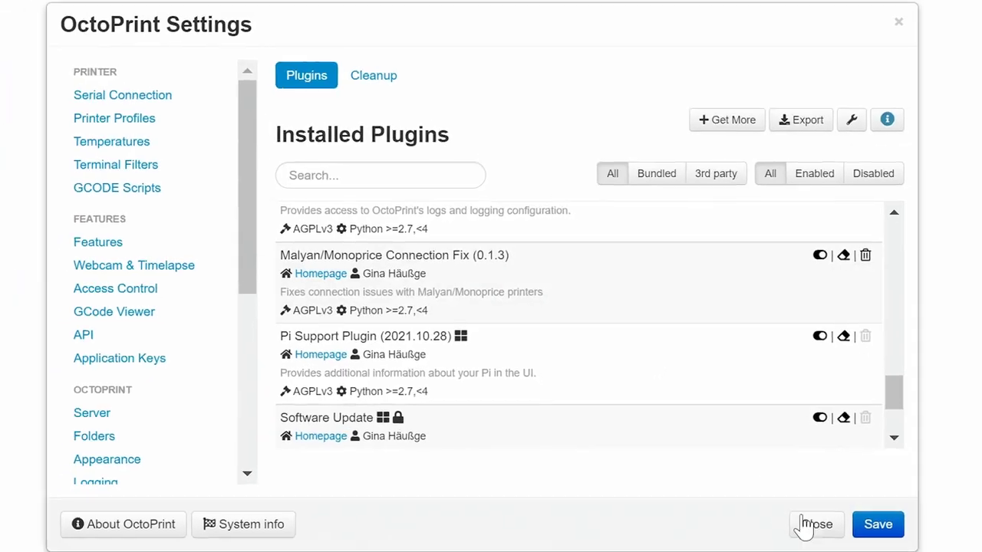
{"action": "left_click", "coordinate": [807, 524]}
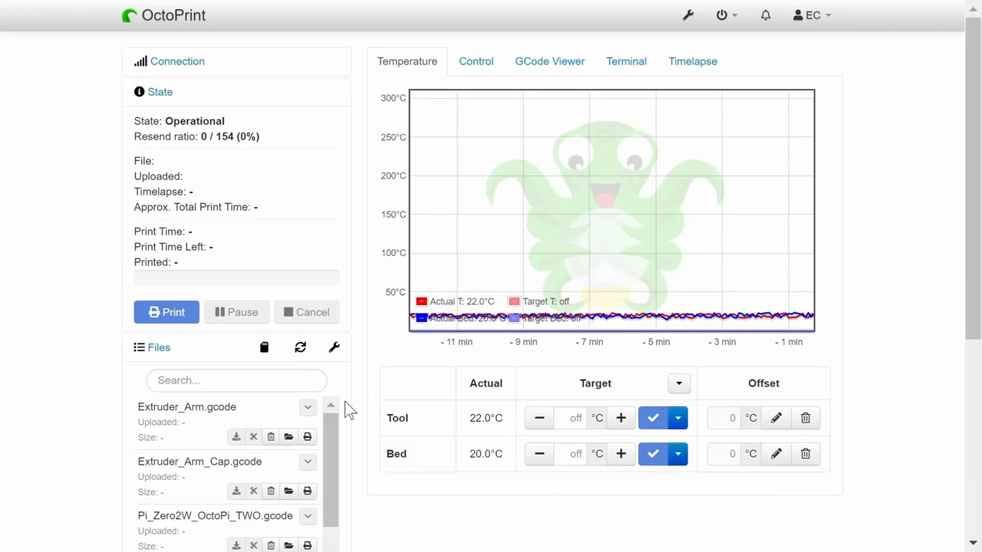
- Reset the page zoom to 100% and show the live webcam feed on the Control tab
{"action": "key", "text": "ctrl+plus"}
{"action": "key", "text": "ctrl+plus"}
{"action": "key", "text": "ctrl+plus"}
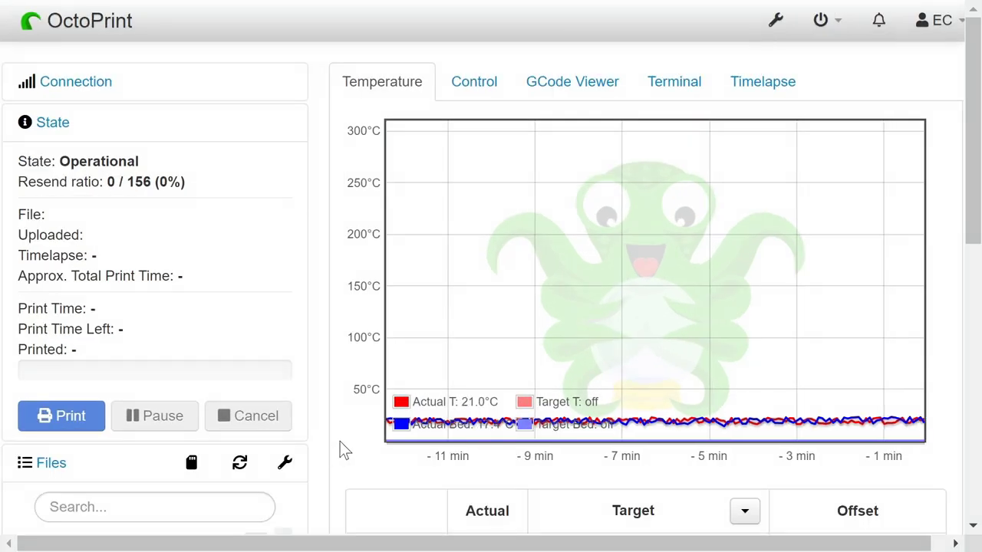
{"action": "scroll", "coordinate": [341, 441], "scroll_direction": "down", "scroll_amount": 5}
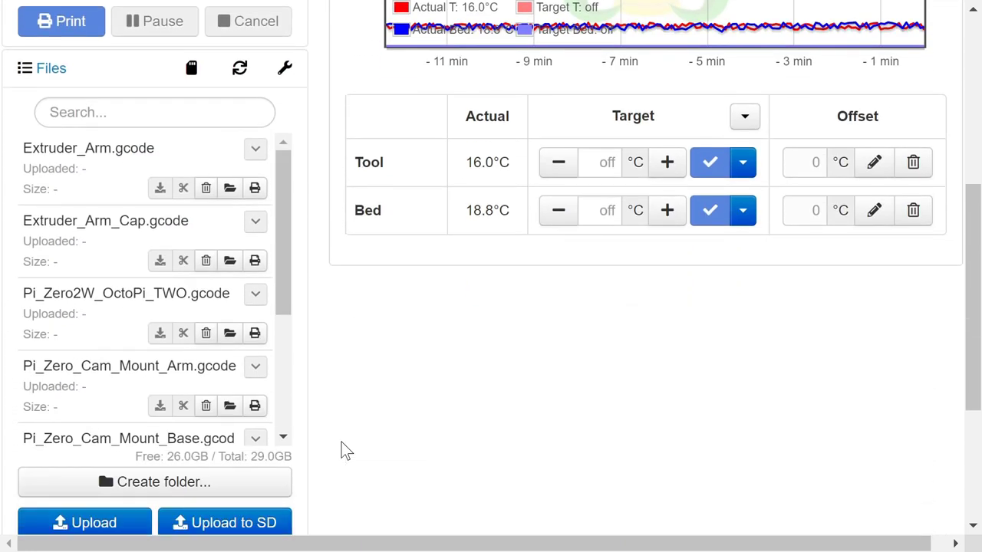
{"action": "scroll", "coordinate": [341, 450], "scroll_direction": "up", "scroll_amount": 5}
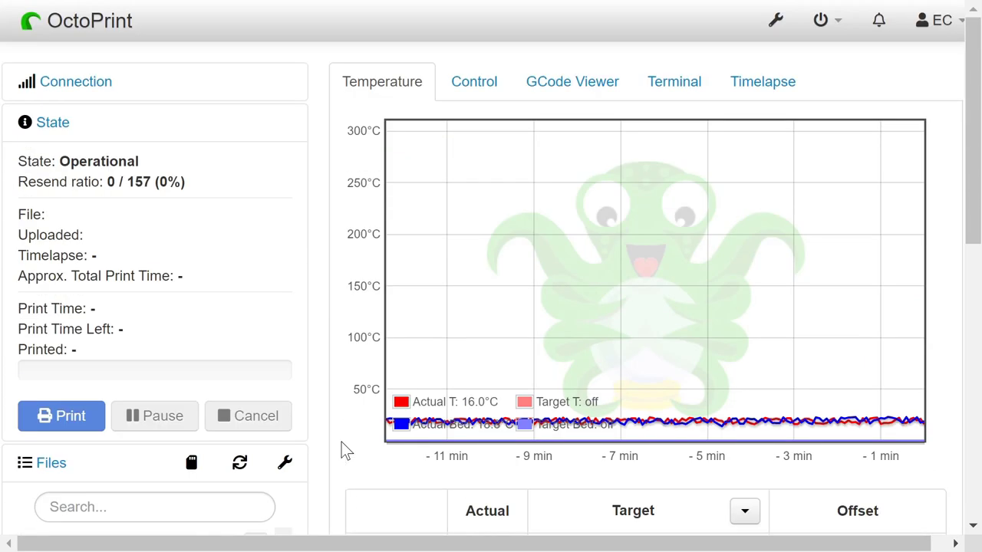
{"action": "left_click", "coordinate": [471, 85]}
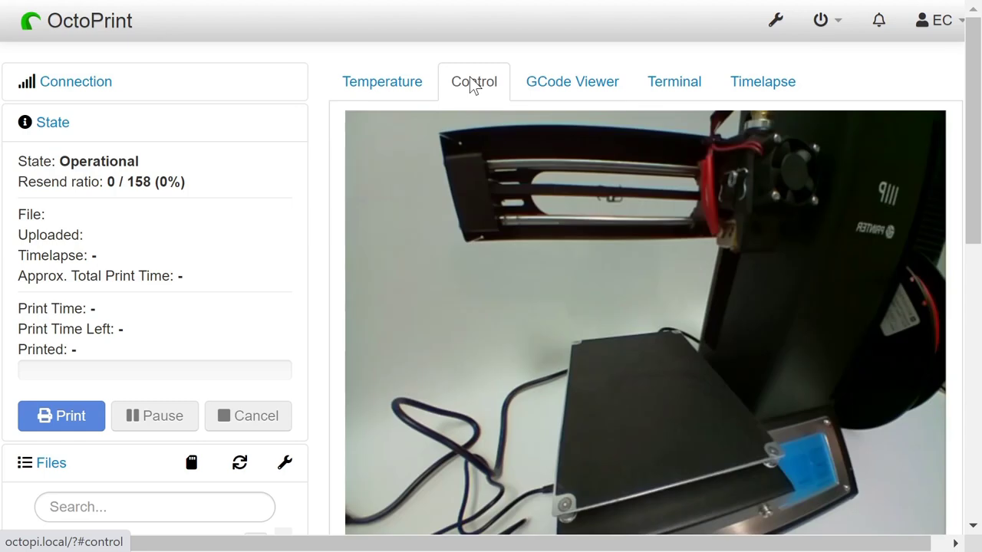
{"action": "scroll", "coordinate": [321, 286], "scroll_direction": "down", "scroll_amount": 1}
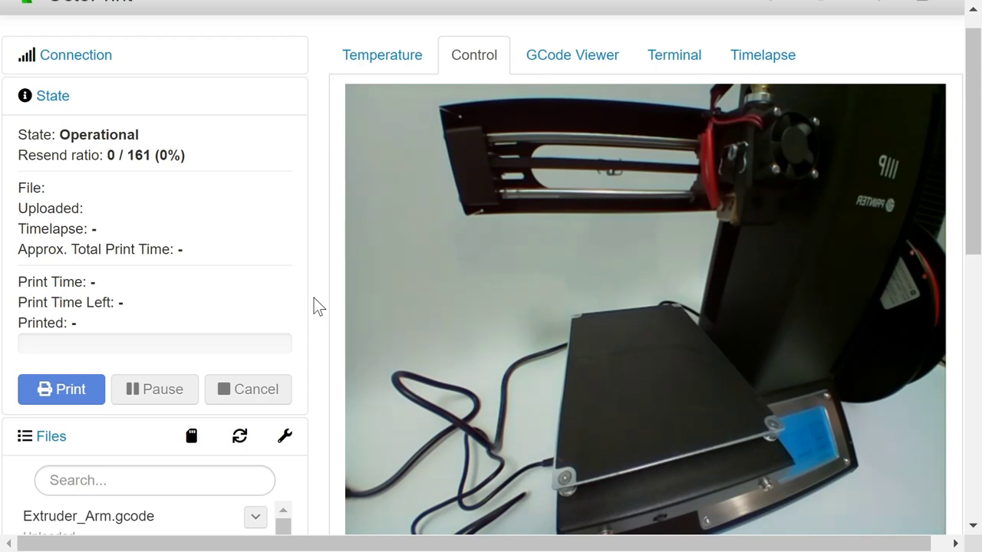
- View the Timelapse Configuration, showing timelapse mode Off at 25 fps
{"action": "left_click", "coordinate": [752, 67]}
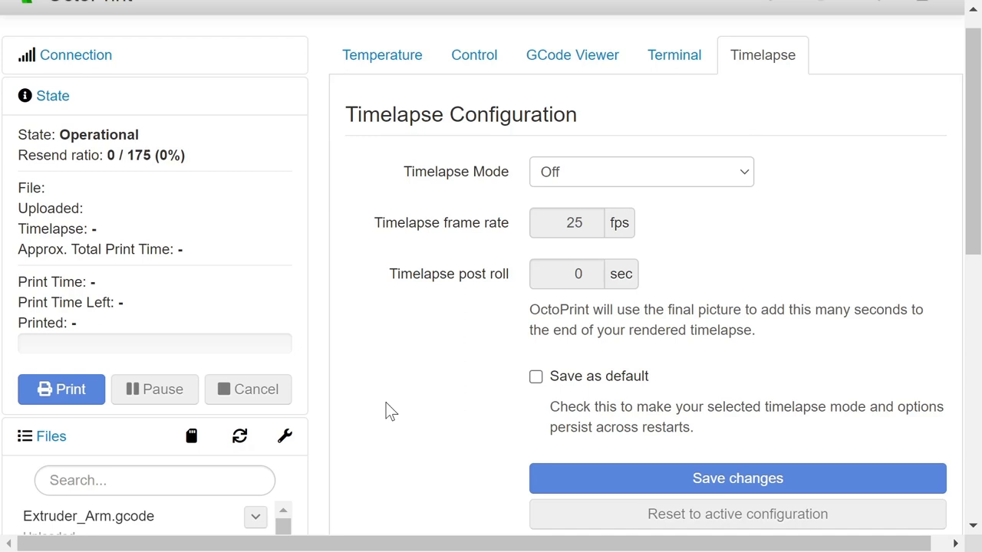
{"action": "scroll", "coordinate": [387, 412], "scroll_direction": "up", "scroll_amount": 1}
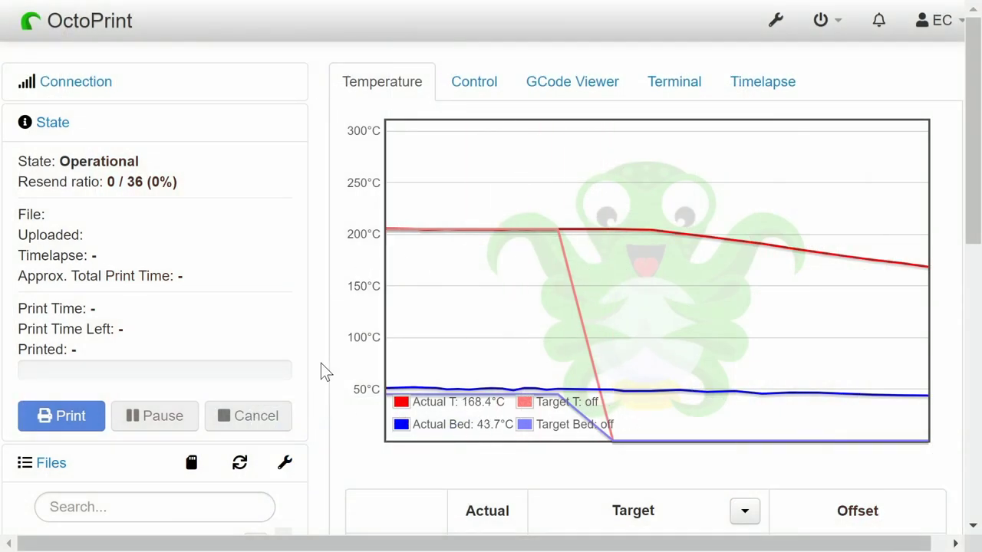
- Filter the Files list to 'Only show files stored locally', leaving it empty
{"action": "scroll", "coordinate": [321, 381], "scroll_direction": "down", "scroll_amount": 5}
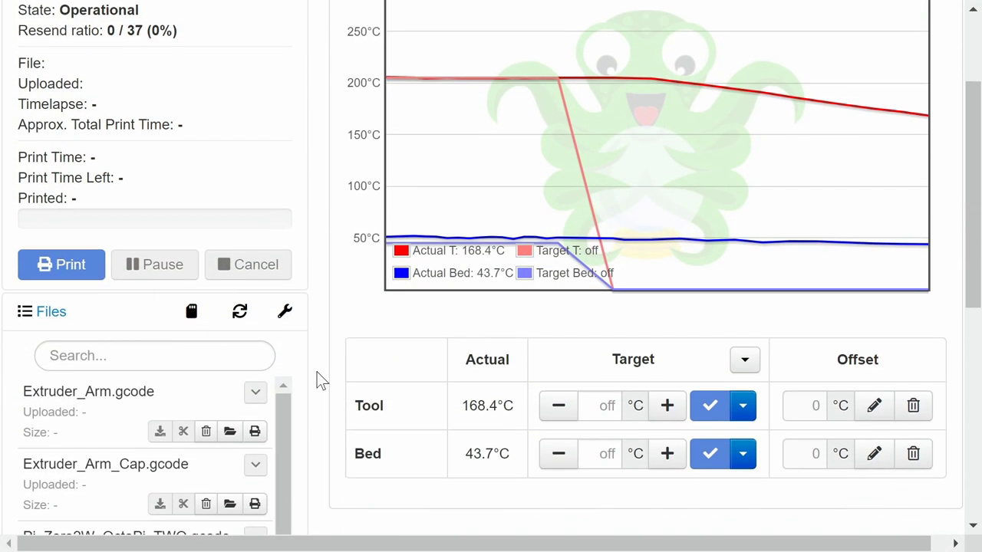
{"action": "scroll", "coordinate": [317, 379], "scroll_direction": "down", "scroll_amount": 3}
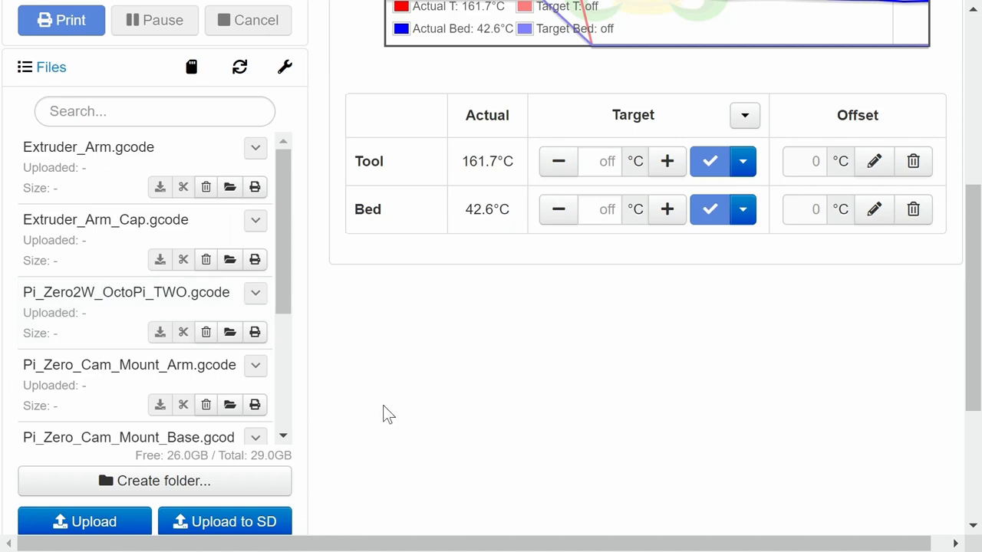
{"action": "left_click", "coordinate": [284, 71]}
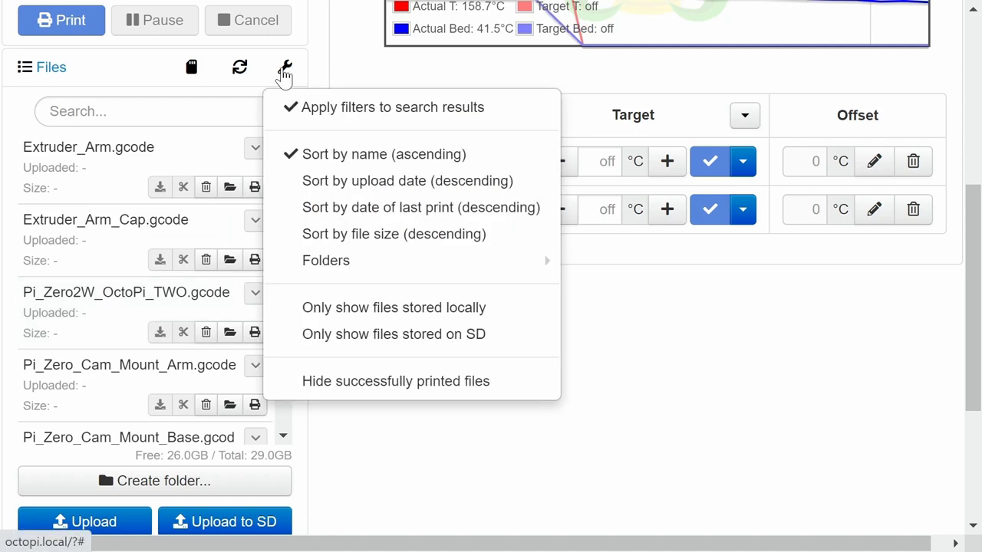
{"action": "left_click", "coordinate": [371, 310]}
{"action": "scroll", "coordinate": [372, 387], "scroll_direction": "up", "scroll_amount": 1}
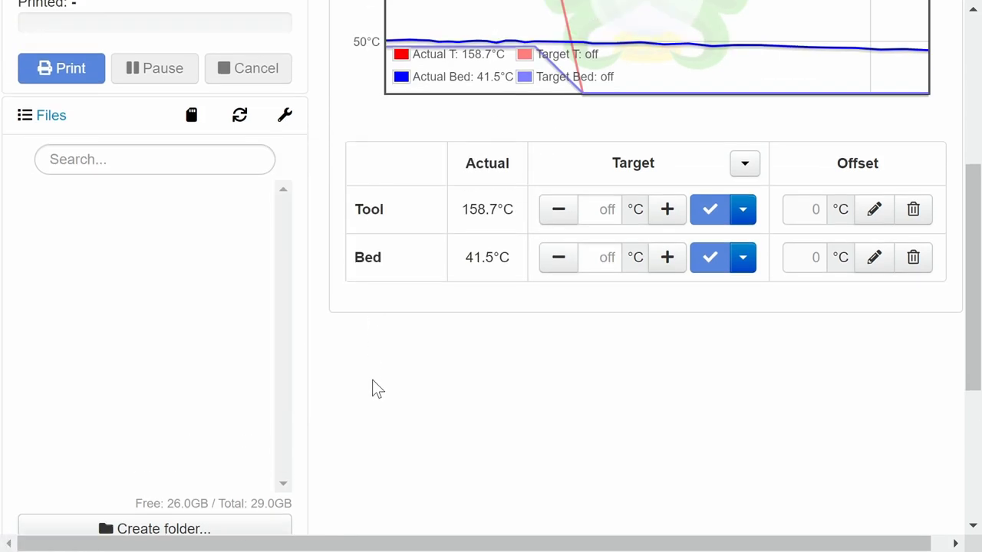
{"action": "scroll", "coordinate": [372, 388], "scroll_direction": "down", "scroll_amount": 2}
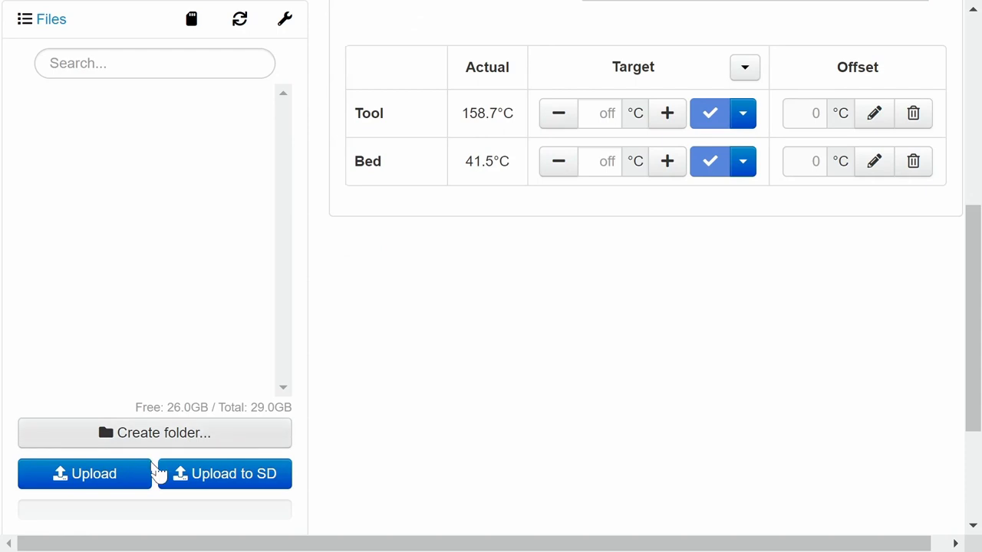
- Upload 3DBenchy.gcode from the 3D_Stuff folder into the Files list
{"action": "left_click", "coordinate": [119, 480]}
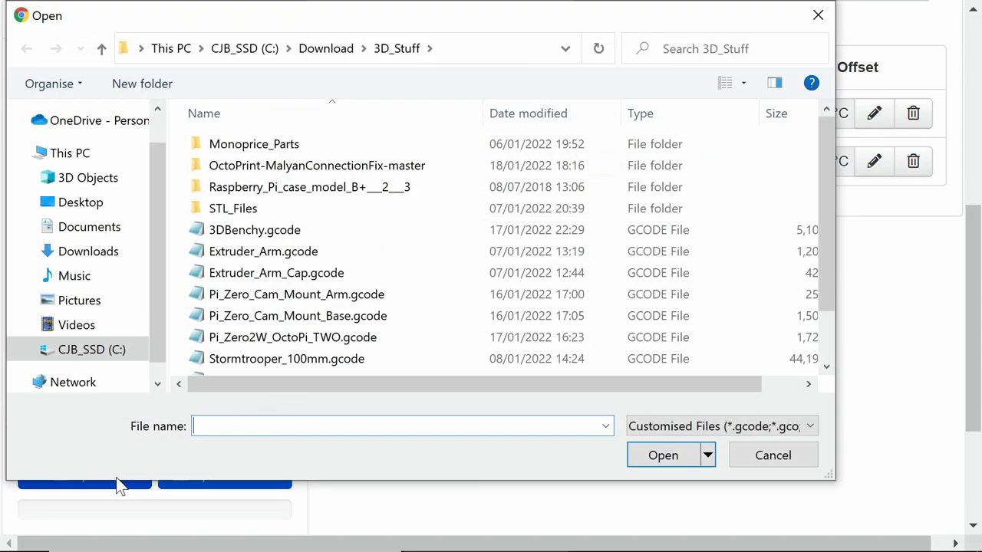
{"action": "left_click", "coordinate": [260, 230]}
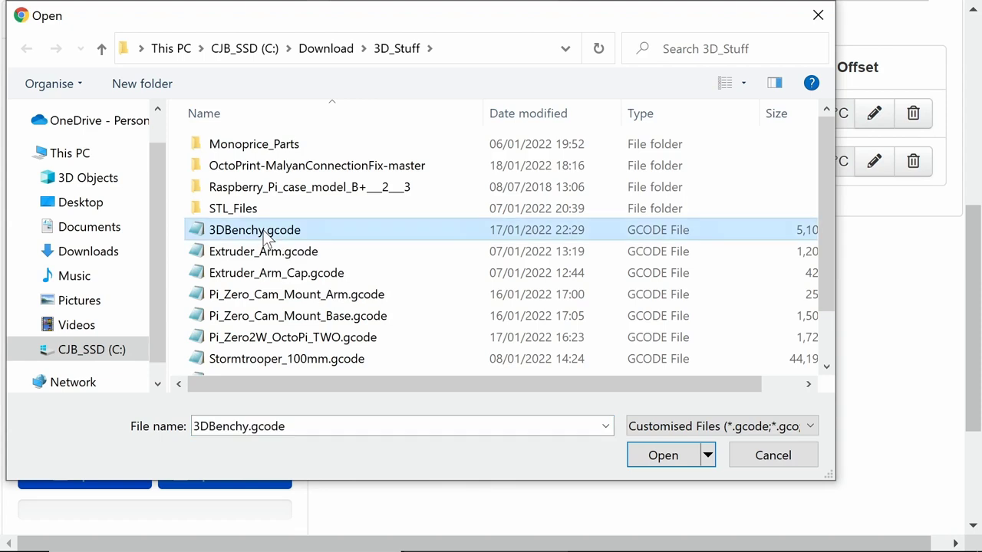
{"action": "left_click", "coordinate": [658, 457]}
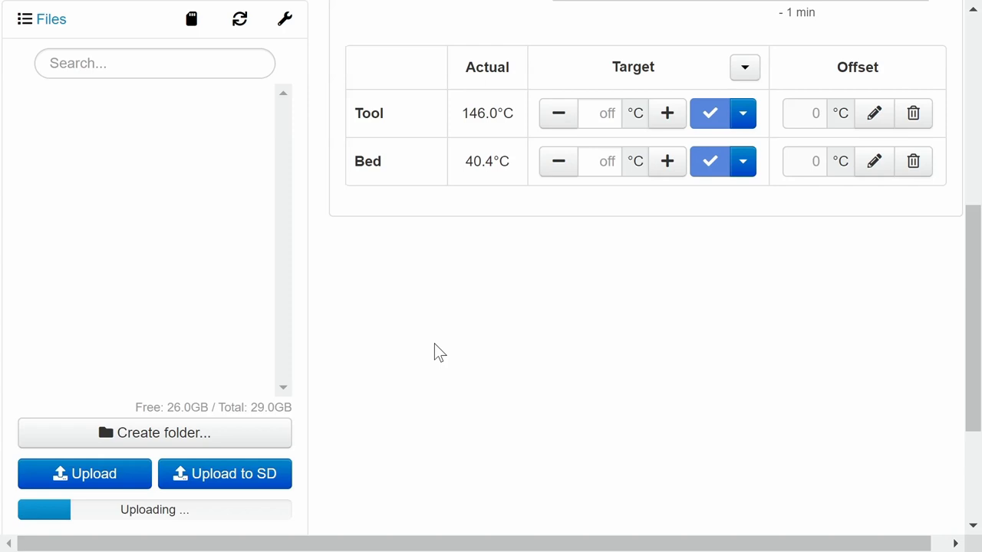
{"action": "scroll", "coordinate": [434, 351], "scroll_direction": "up", "scroll_amount": 3}
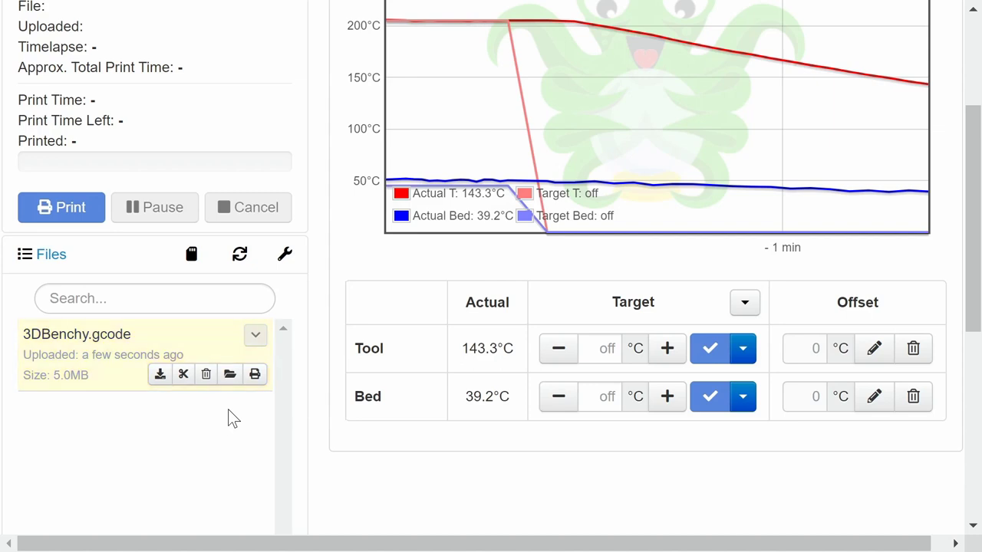
- Load and print 3DBenchy.gcode from its Files list entry
{"action": "left_click", "coordinate": [254, 375]}
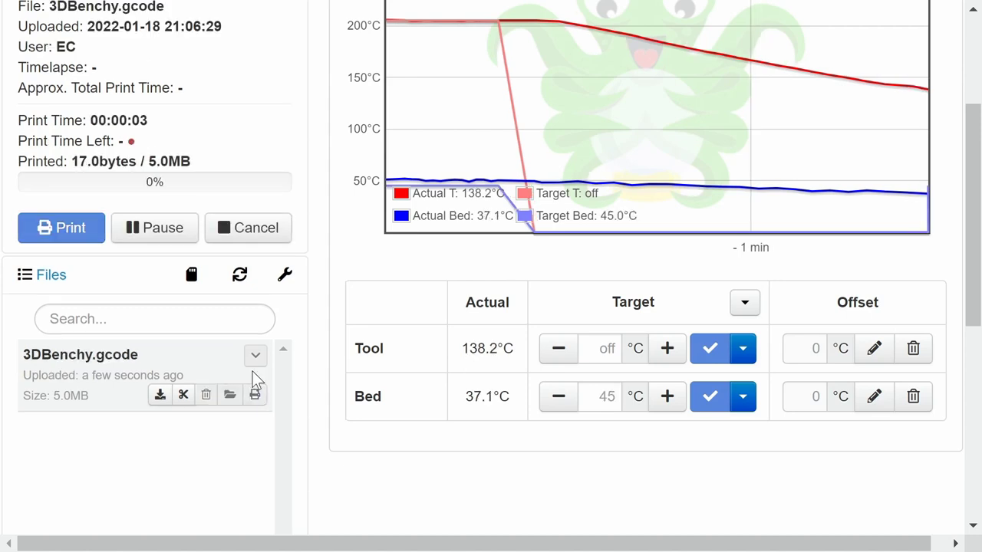
{"action": "scroll", "coordinate": [318, 215], "scroll_direction": "up", "scroll_amount": 3}
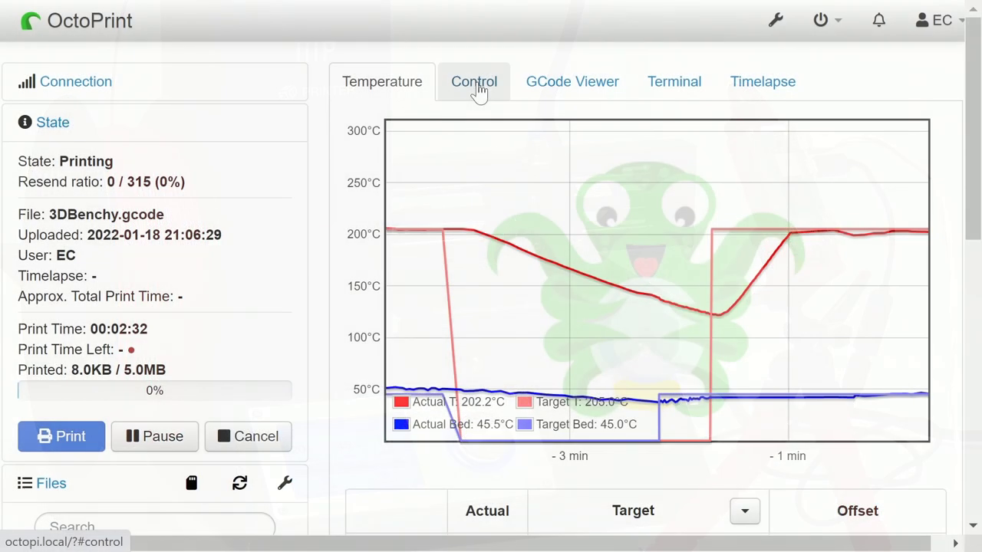
{"action": "left_click", "coordinate": [478, 89]}
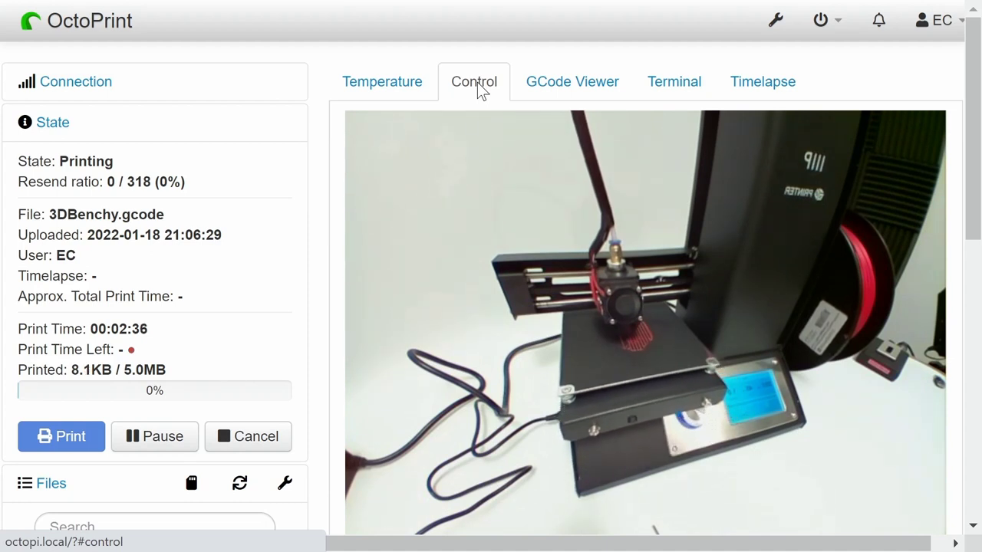
{"action": "left_click", "coordinate": [575, 82]}
{"action": "scroll", "coordinate": [764, 182], "scroll_direction": "down", "scroll_amount": 3}
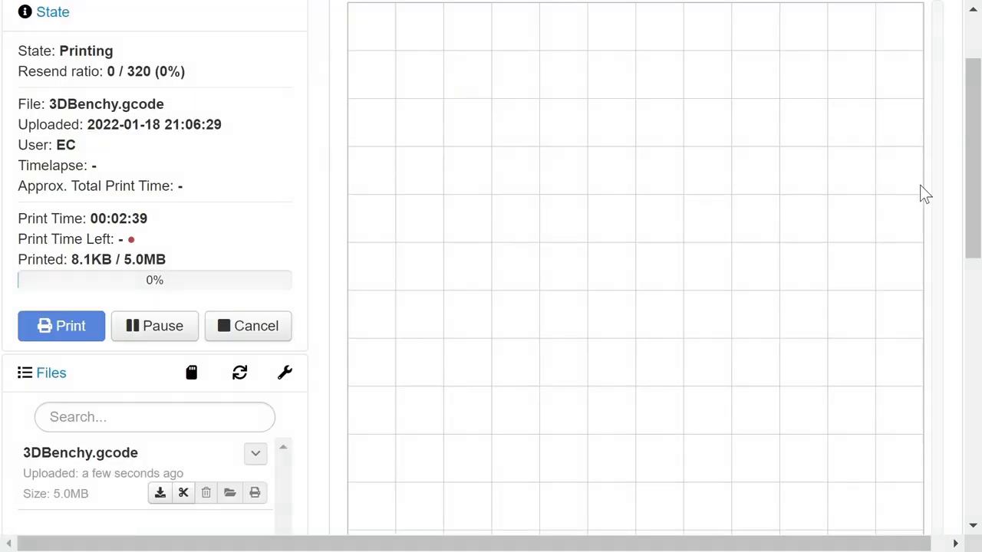
{"action": "scroll", "coordinate": [970, 184], "scroll_direction": "up", "scroll_amount": 3}
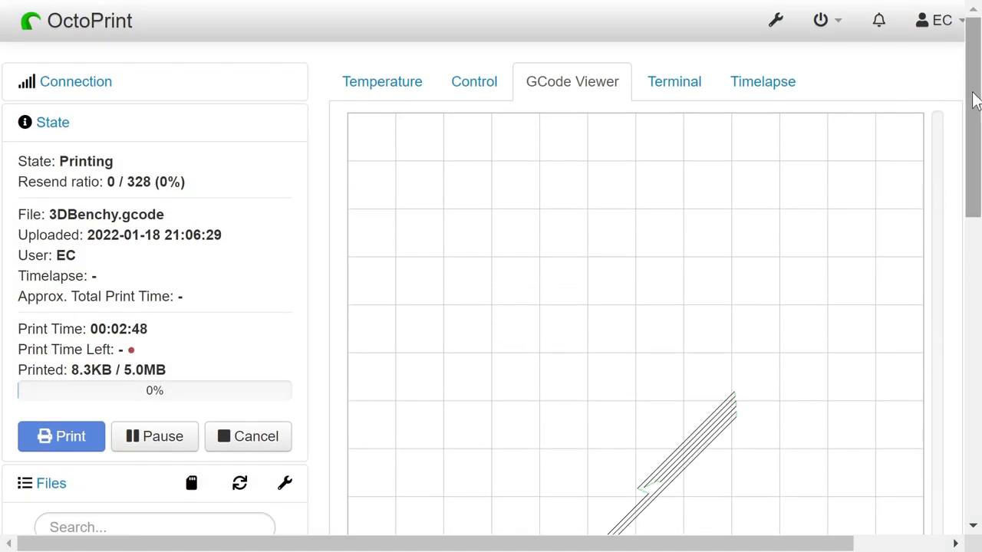
{"action": "scroll", "coordinate": [969, 154], "scroll_direction": "down", "scroll_amount": 3}
{"action": "scroll", "coordinate": [968, 165], "scroll_direction": "down", "scroll_amount": 2}
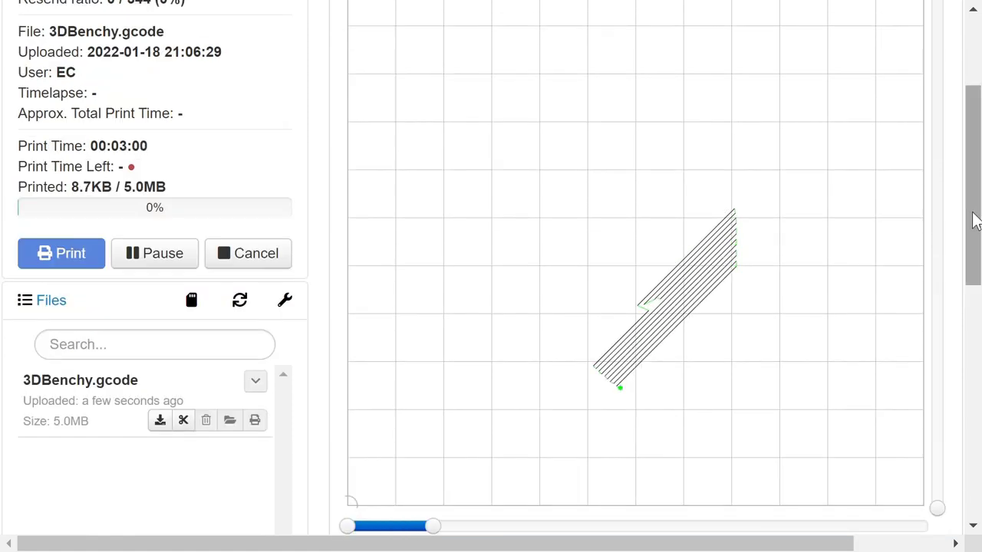
{"action": "left_click_drag", "start_coordinate": [972, 217], "coordinate": [950, 82]}
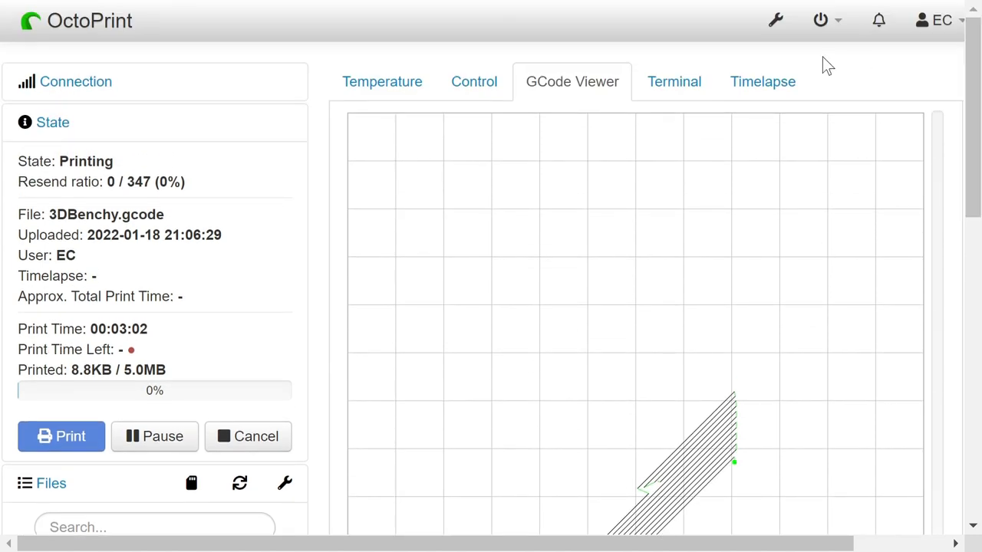
{"action": "left_click", "coordinate": [671, 86]}
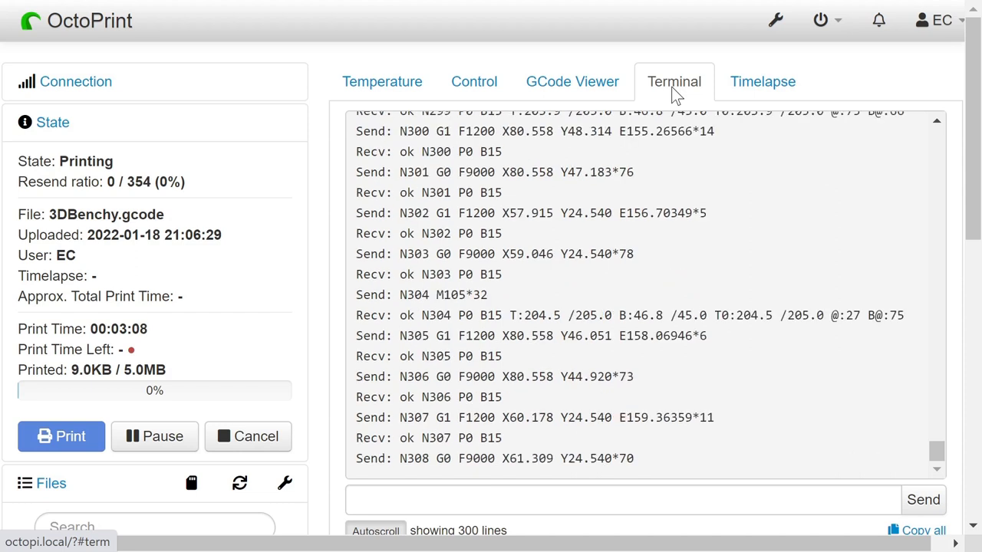
{"action": "left_click", "coordinate": [750, 98]}
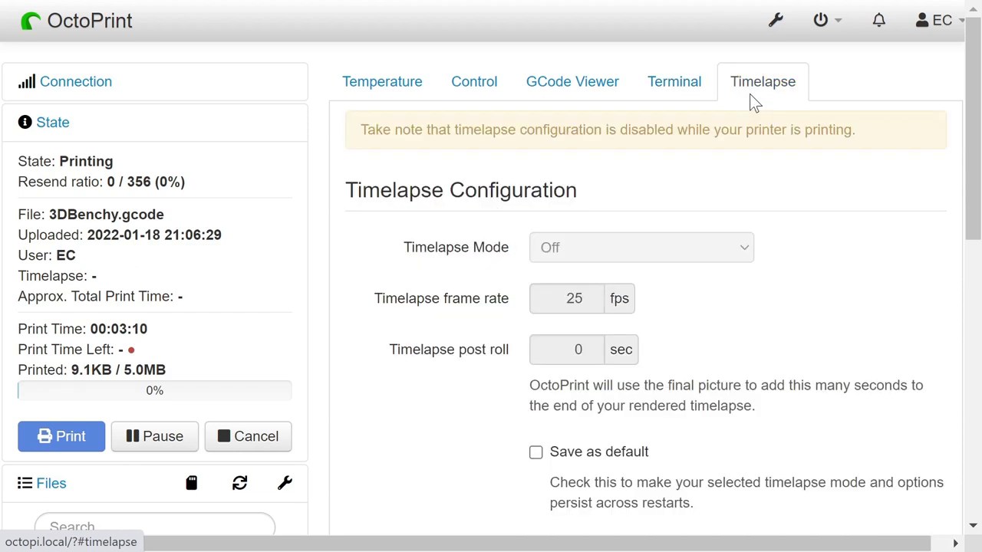
{"action": "left_click", "coordinate": [468, 88]}
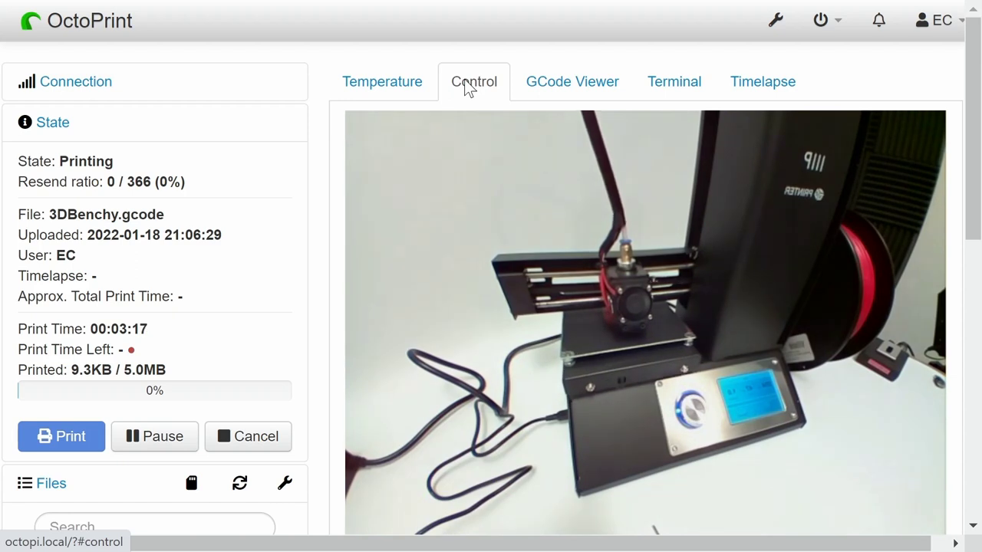
{"action": "left_click", "coordinate": [360, 80]}
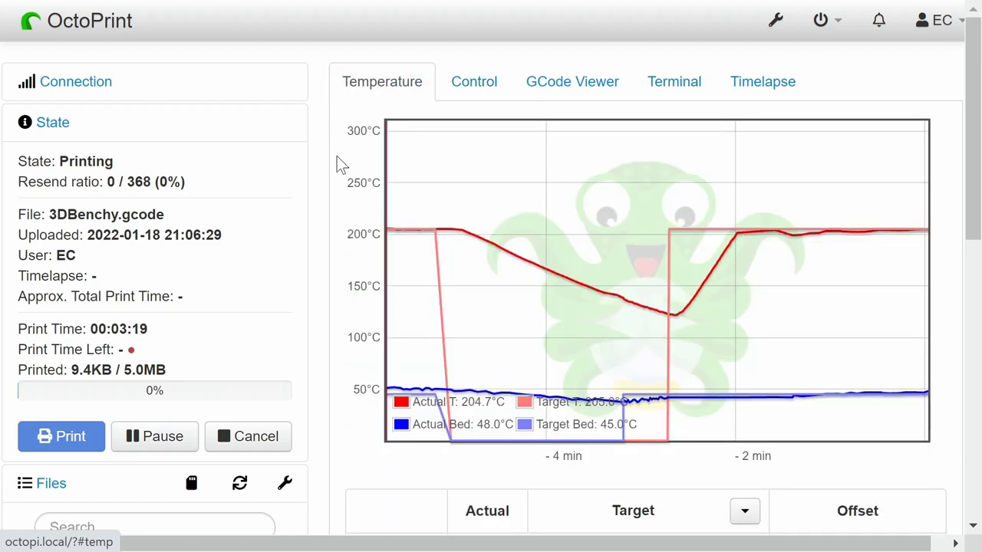
{"action": "scroll", "coordinate": [314, 290], "scroll_direction": "down", "scroll_amount": 2}
{"action": "scroll", "coordinate": [310, 283], "scroll_direction": "down", "scroll_amount": 2}
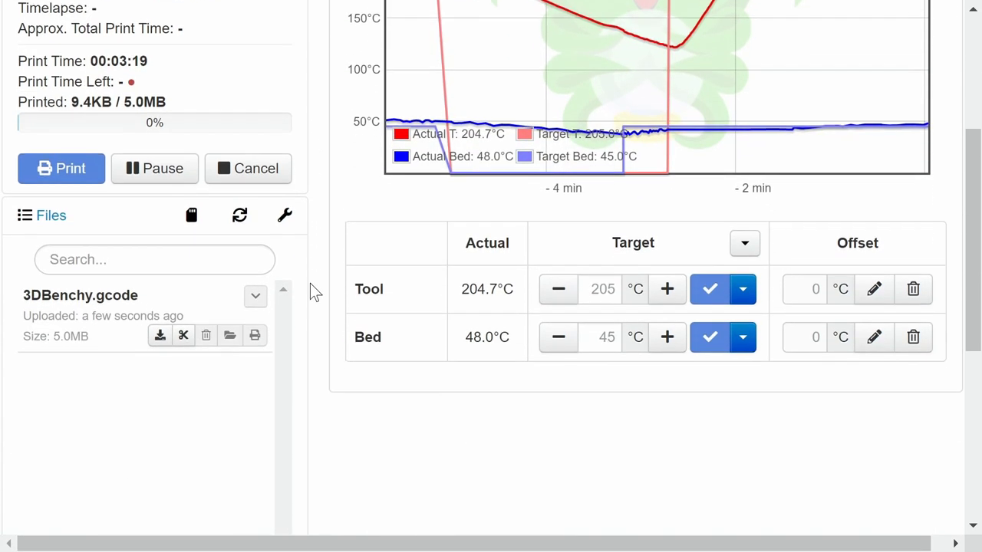
{"action": "scroll", "coordinate": [310, 283], "scroll_direction": "up", "scroll_amount": 1}
{"action": "scroll", "coordinate": [312, 285], "scroll_direction": "up", "scroll_amount": 3}
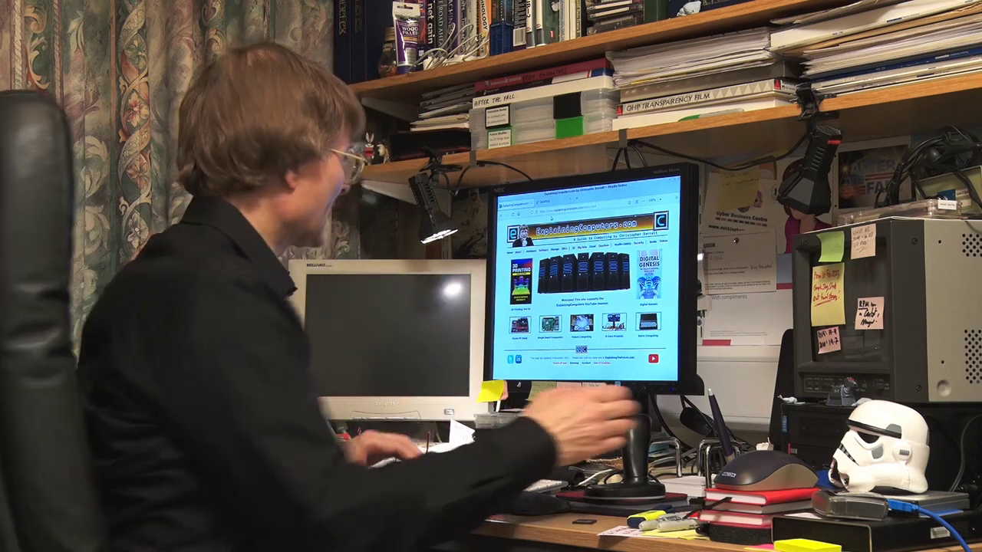
- Switch back to the OctoPrint browser tab to see the print at 49%
{"action": "key", "text": "ctrl+Tab"}
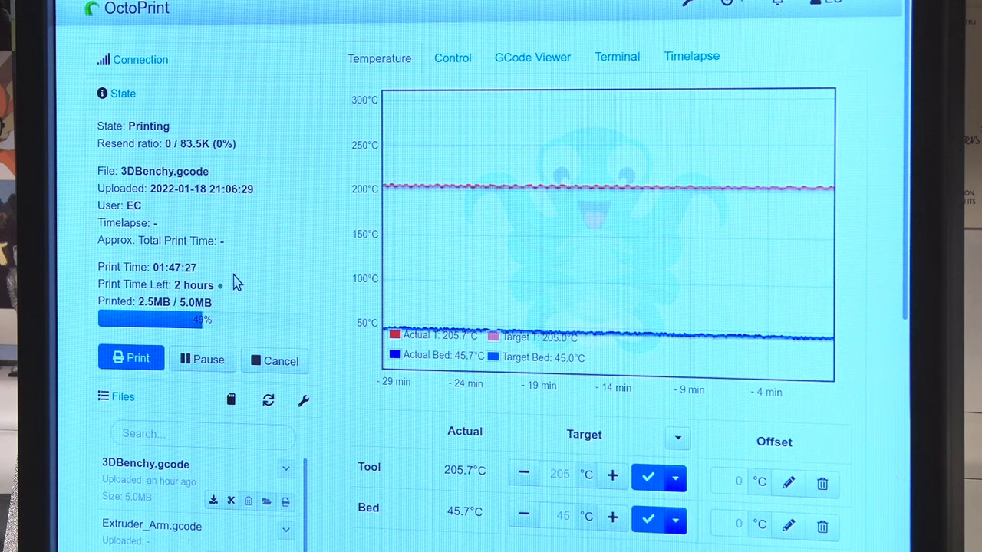
- Show the Control tab's live webcam view of the print in progress
{"action": "left_click", "coordinate": [449, 72]}
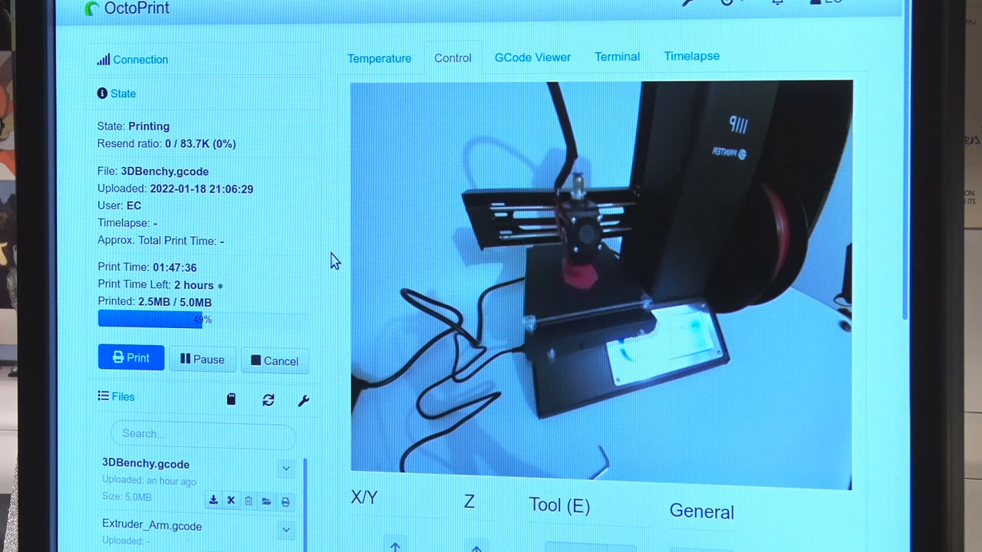
- Enable 'Flip webcam horizontally' in the Webcam & Timelapse settings and save
{"action": "left_click", "coordinate": [693, 18]}
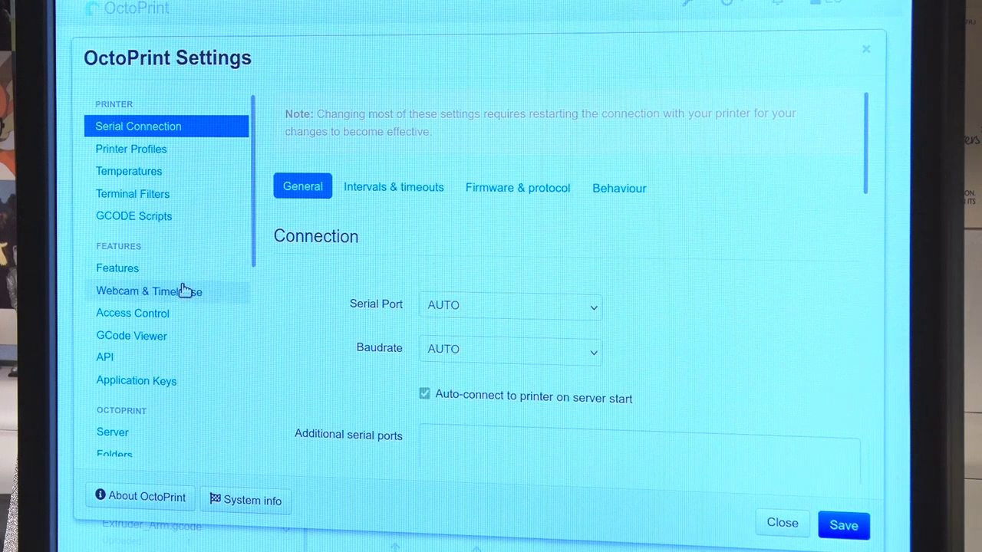
{"action": "left_click", "coordinate": [184, 290]}
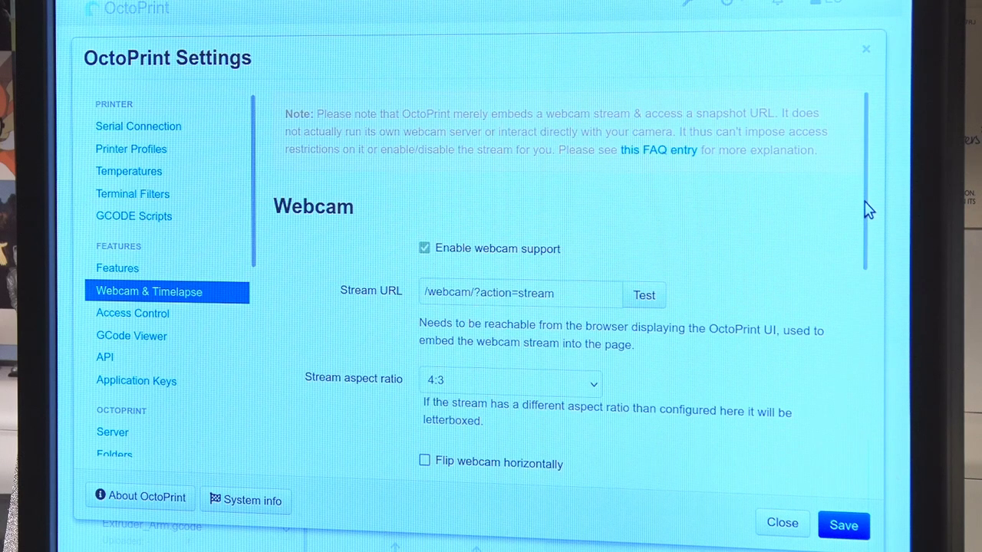
{"action": "left_click_drag", "start_coordinate": [867, 210], "coordinate": [832, 334]}
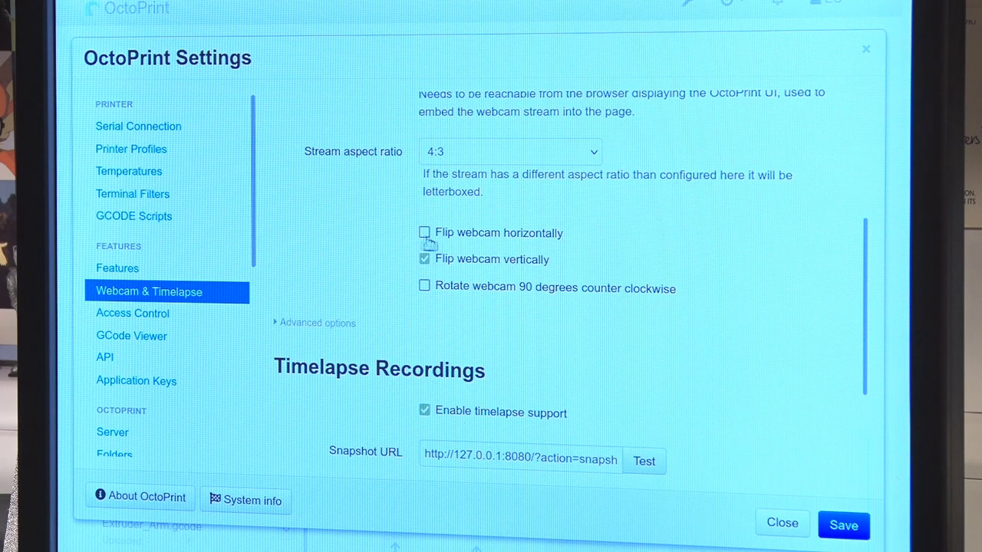
{"action": "left_click", "coordinate": [840, 530]}
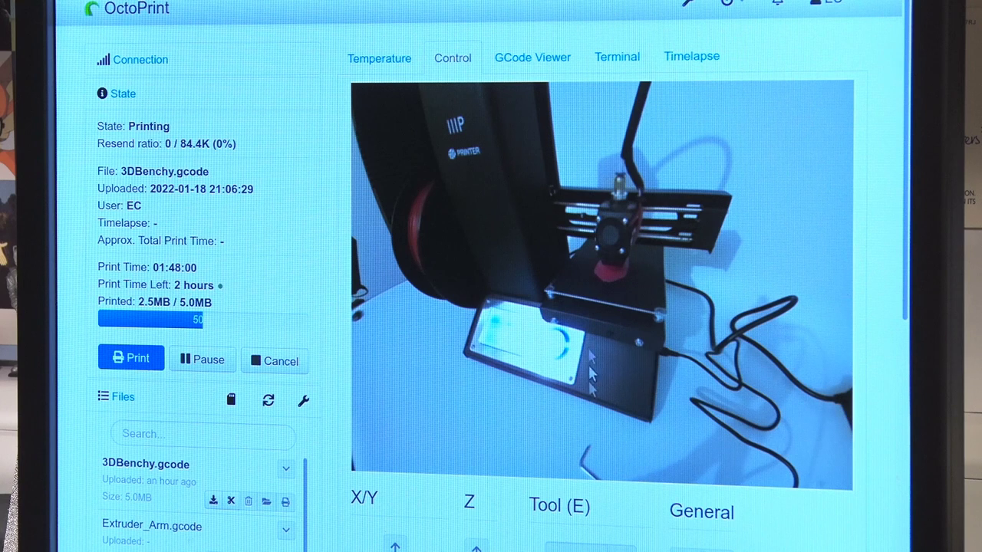
- Check the GCode Viewer, Terminal and webcam, then view cooling temperatures after the print reaches 100%
{"action": "left_click", "coordinate": [529, 61]}
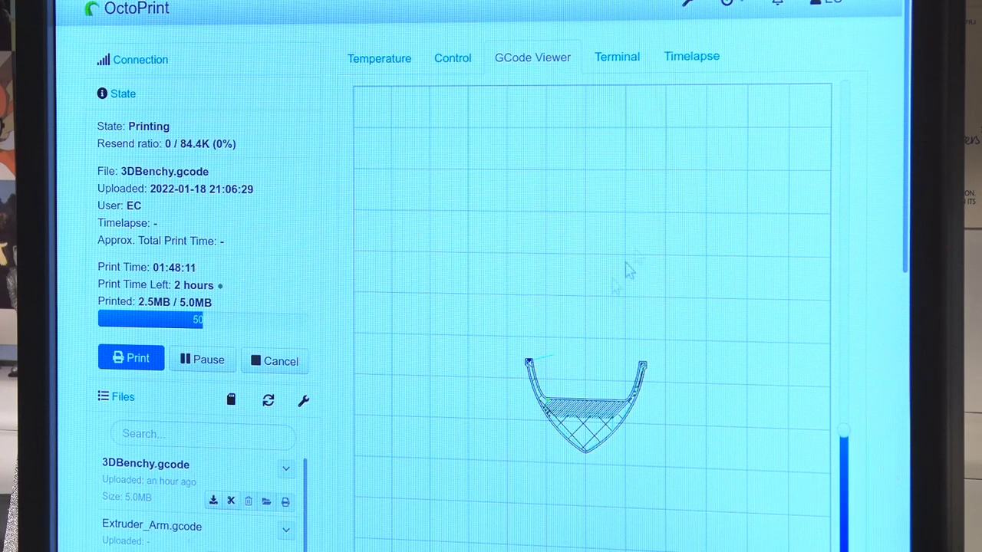
{"action": "left_click", "coordinate": [616, 67]}
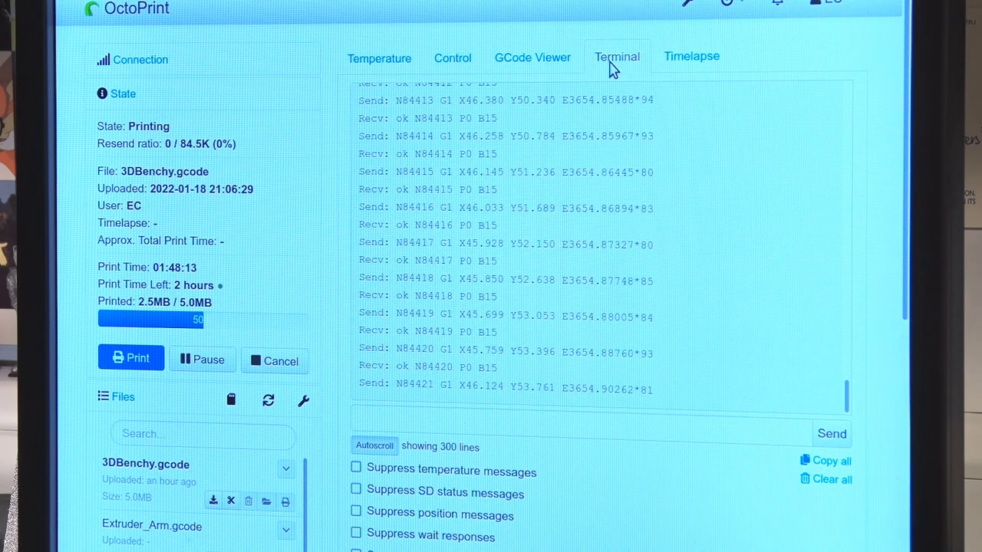
{"action": "left_click", "coordinate": [460, 66]}
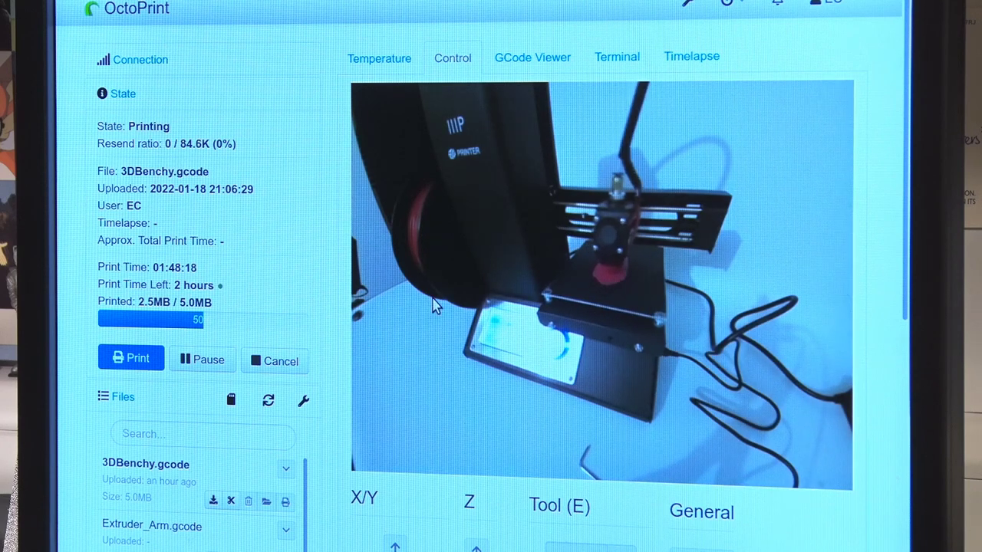
{"action": "left_click", "coordinate": [369, 67]}
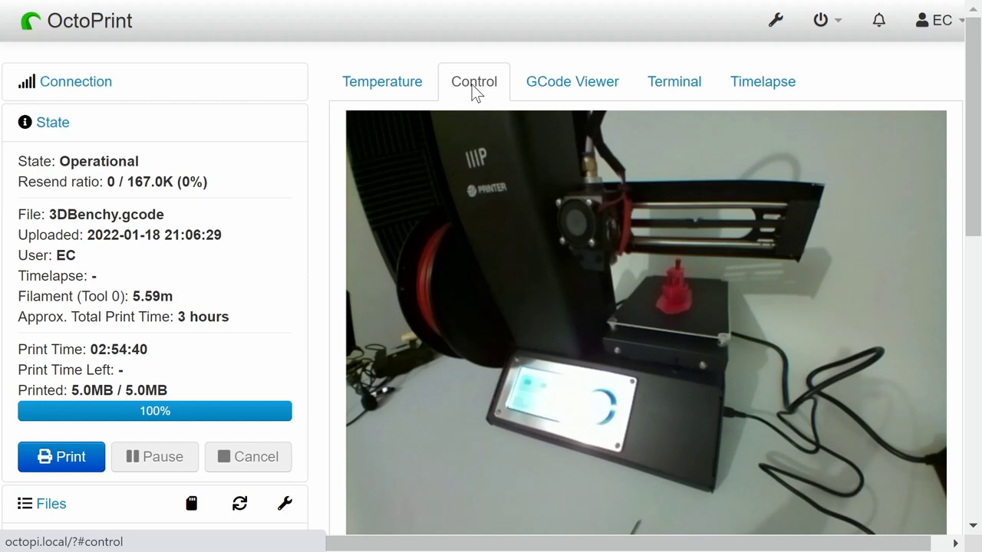
{"action": "left_click", "coordinate": [394, 93]}
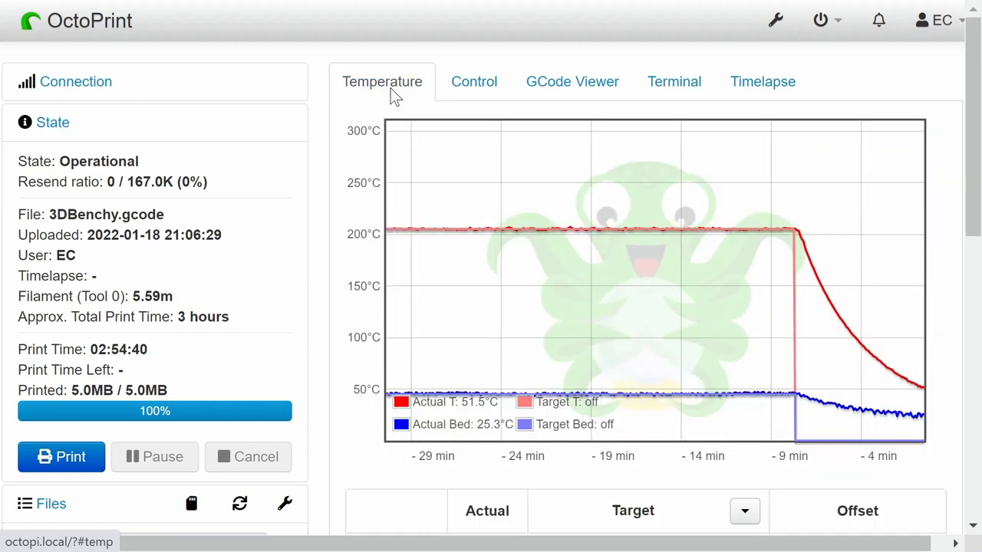